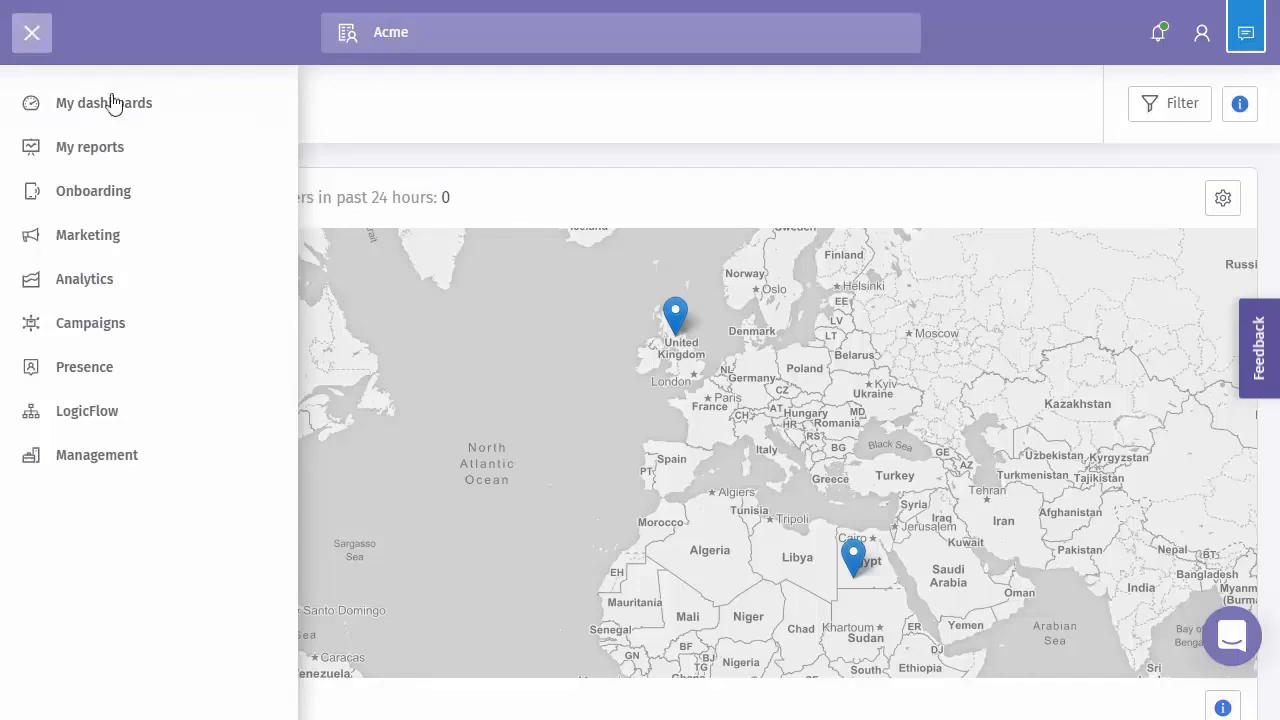
Open the Network usage report from the Network analytics and look over its usage chart.
{"action": "left_click", "coordinate": [113, 158]}
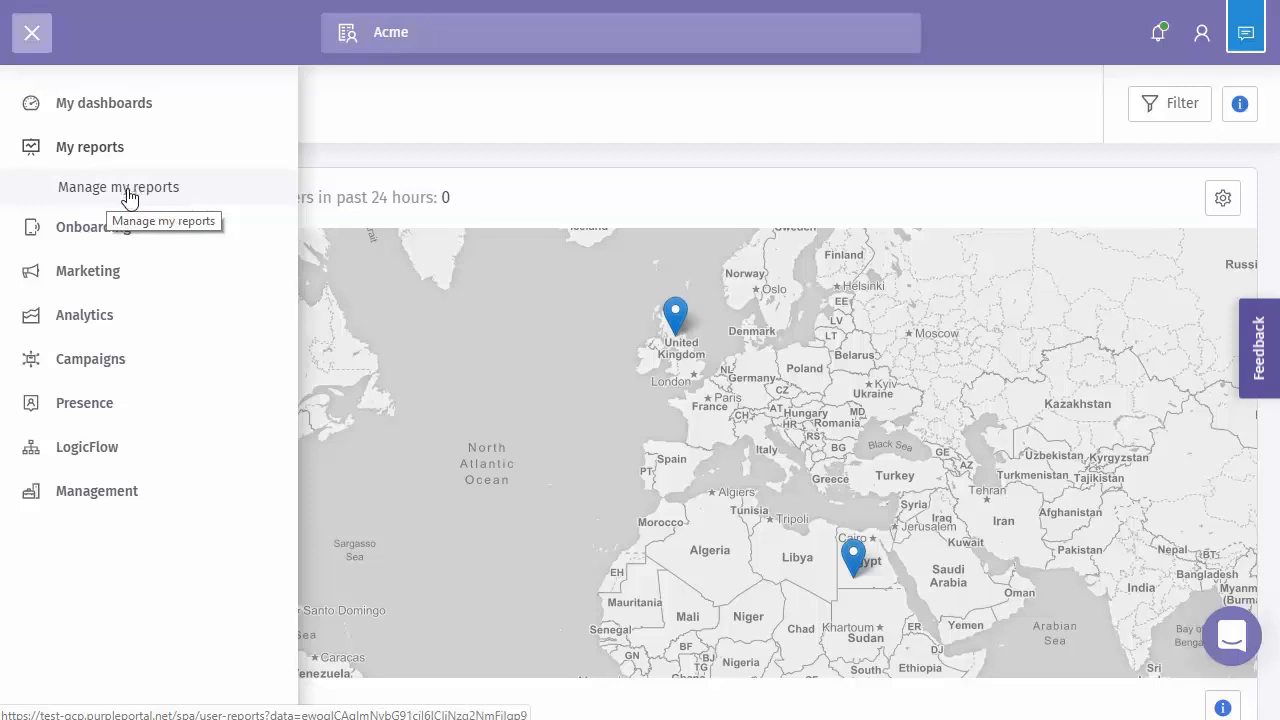
{"action": "left_click", "coordinate": [100, 320]}
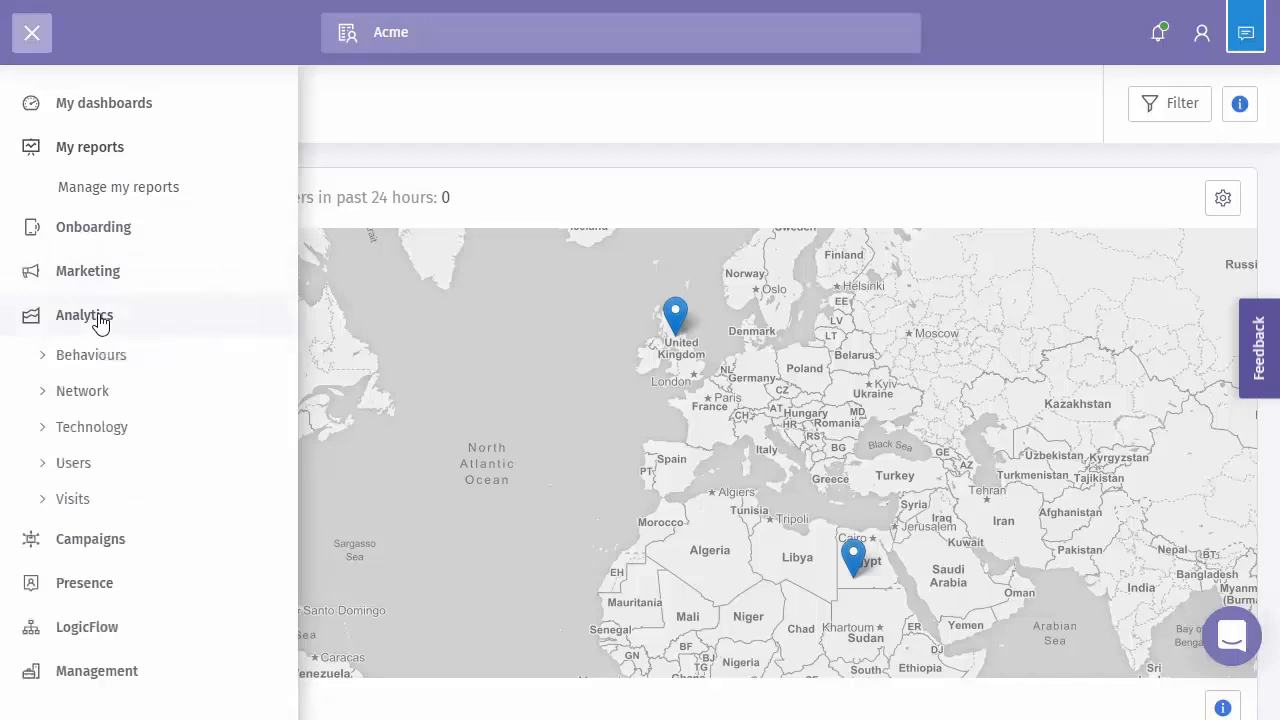
{"action": "left_click", "coordinate": [40, 397]}
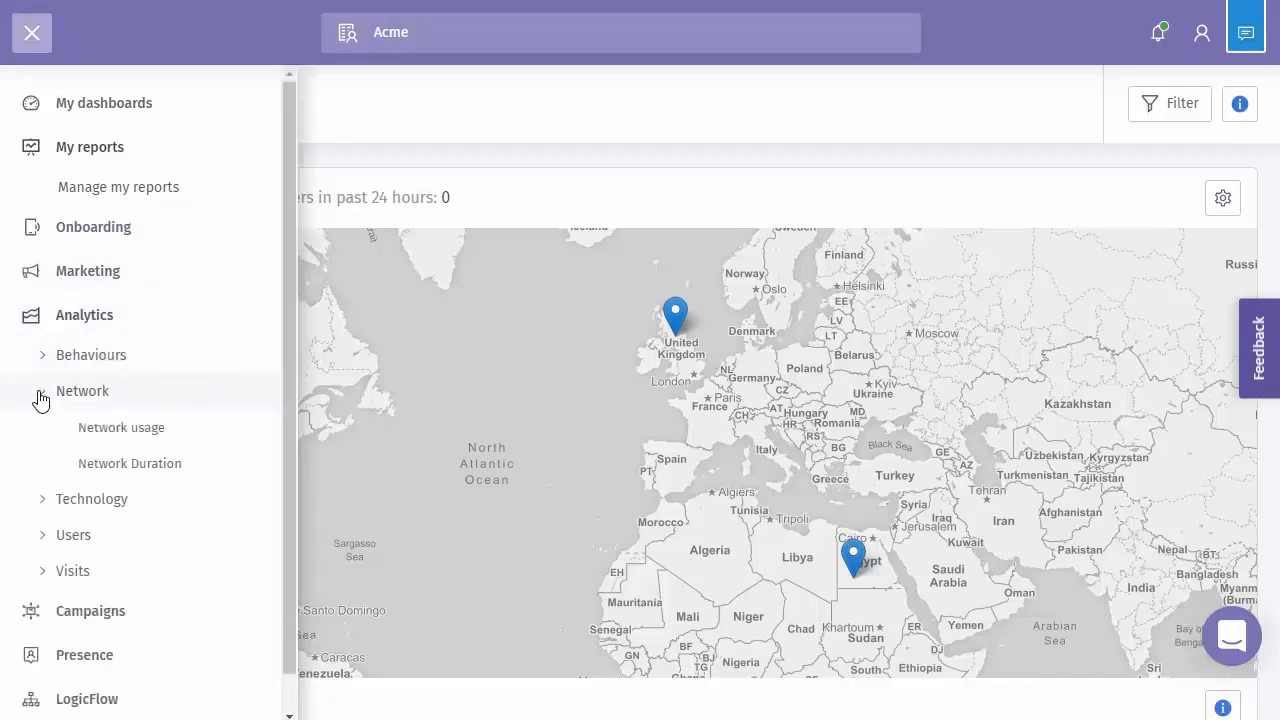
{"action": "left_click", "coordinate": [113, 428]}
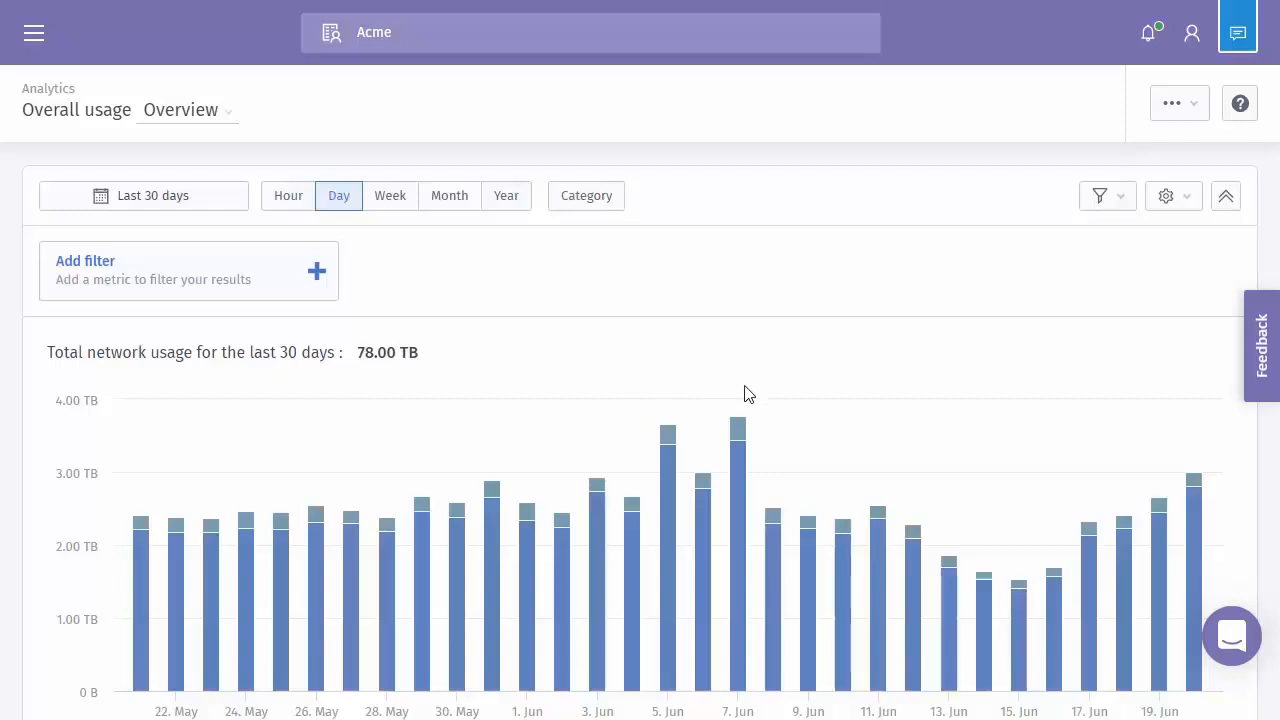
{"action": "scroll", "coordinate": [744, 393], "scroll_direction": "down", "scroll_amount": 1}
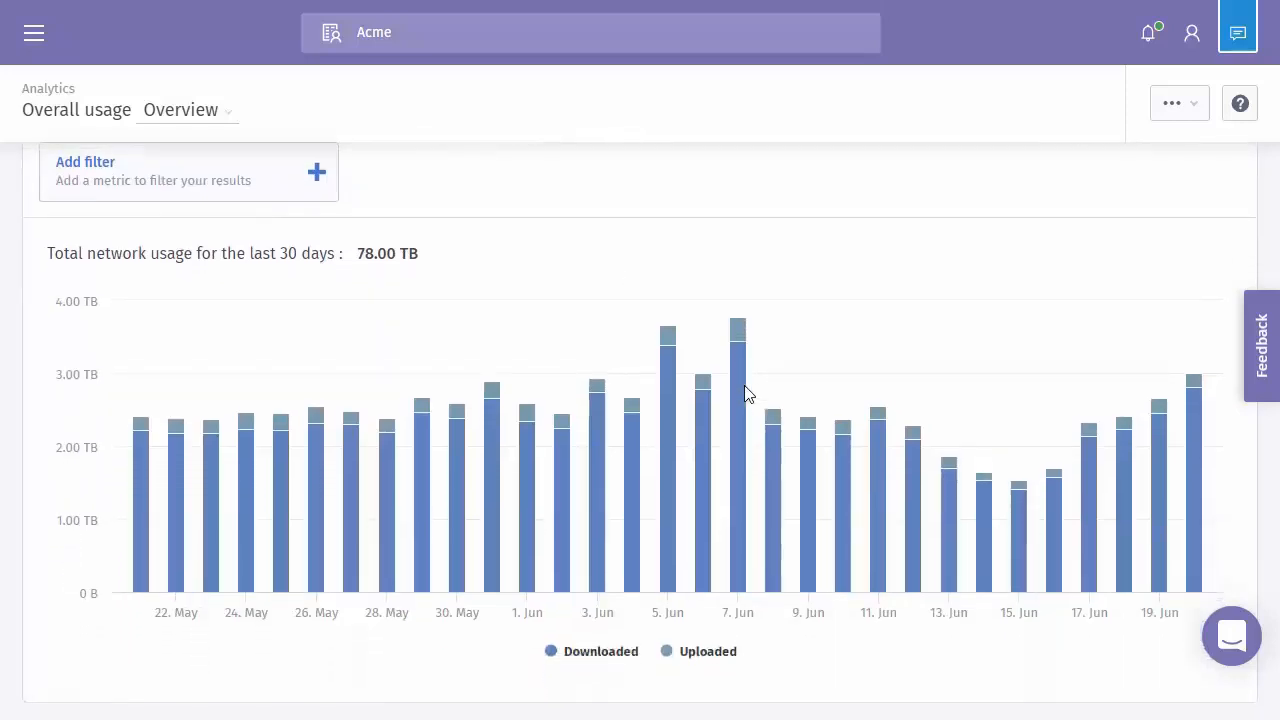
{"action": "scroll", "coordinate": [744, 393], "scroll_direction": "up", "scroll_amount": 1}
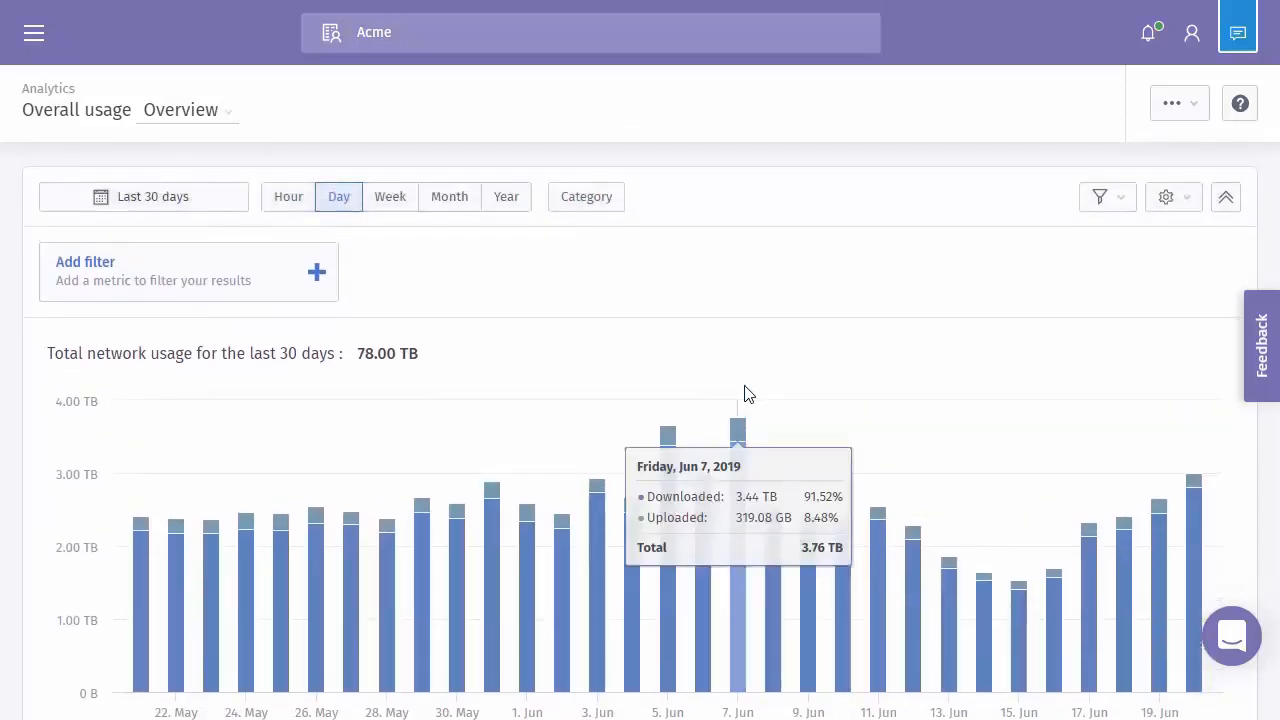
Break the overall usage report down by gender and view the resulting chart.
{"action": "left_click", "coordinate": [224, 124]}
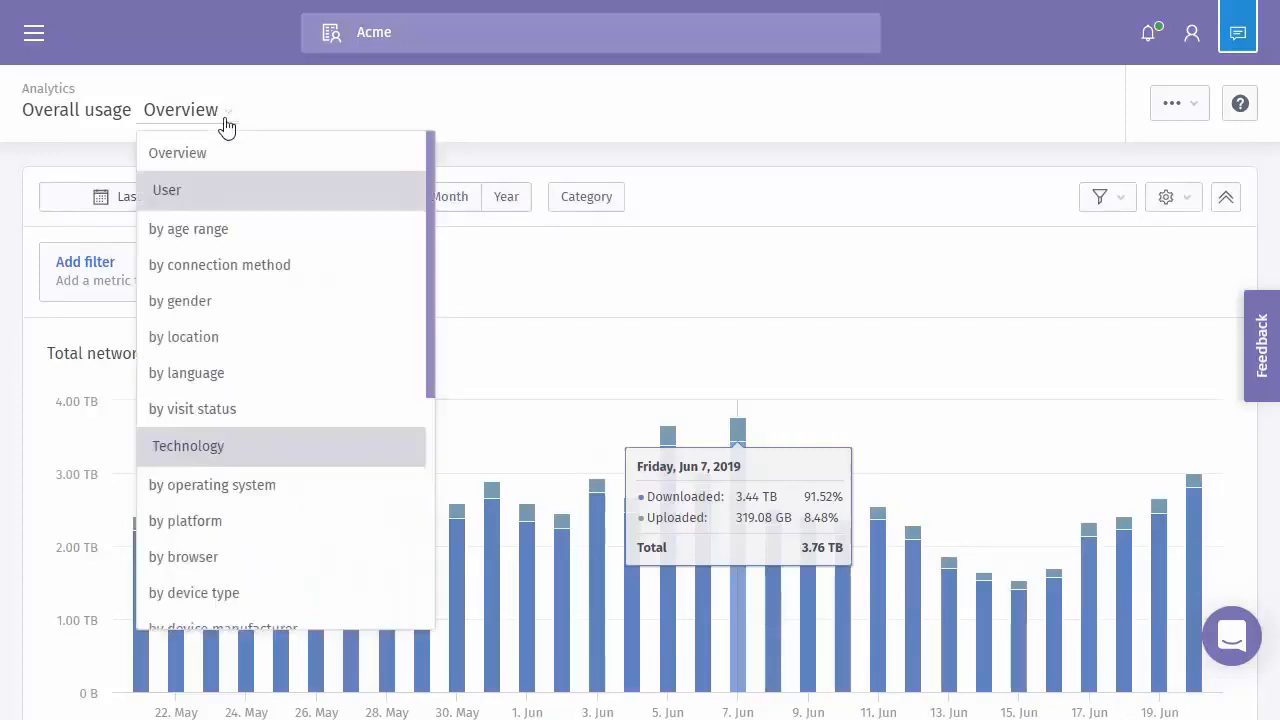
{"action": "left_click", "coordinate": [224, 303]}
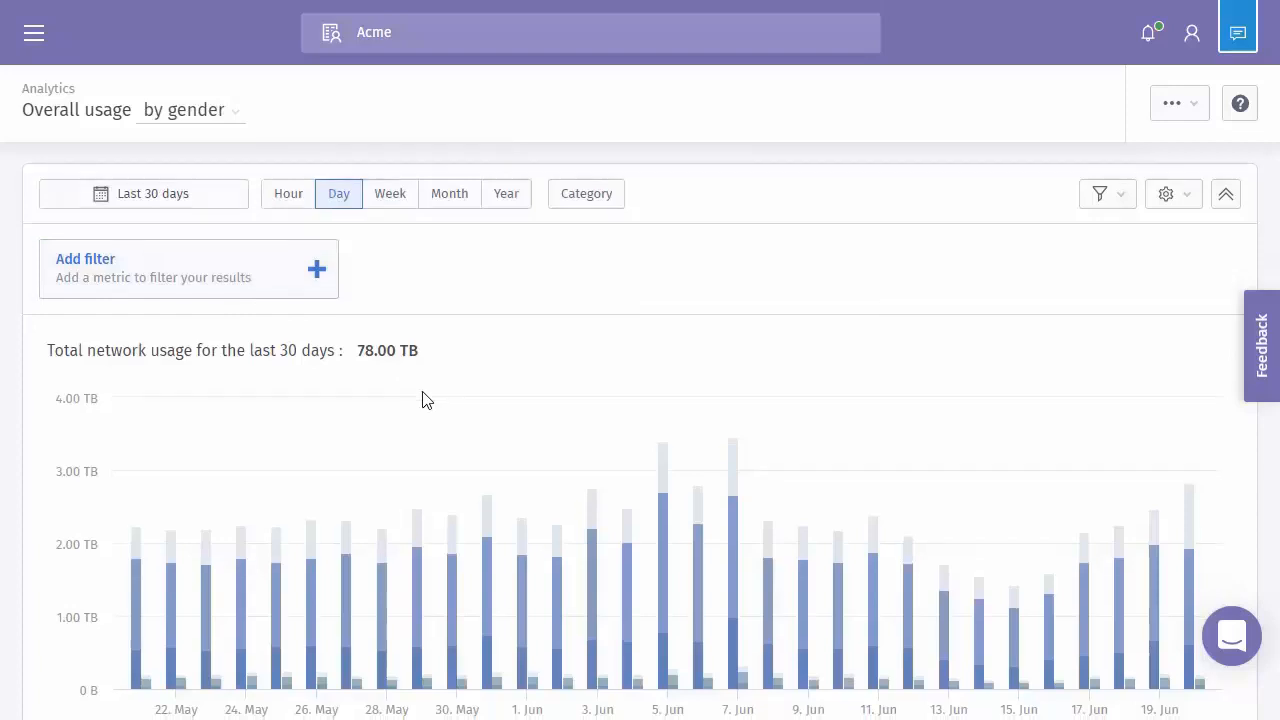
{"action": "scroll", "coordinate": [422, 400], "scroll_direction": "down", "scroll_amount": 1}
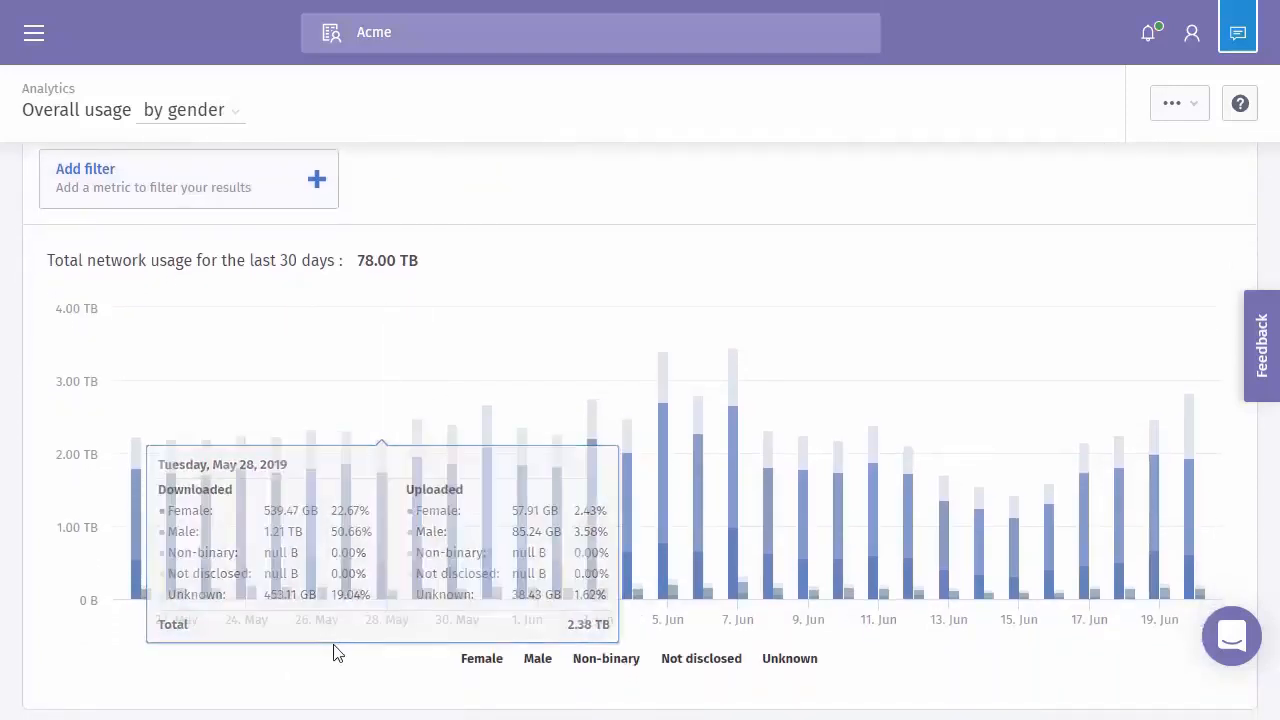
{"action": "scroll", "coordinate": [615, 250], "scroll_direction": "up", "scroll_amount": 1}
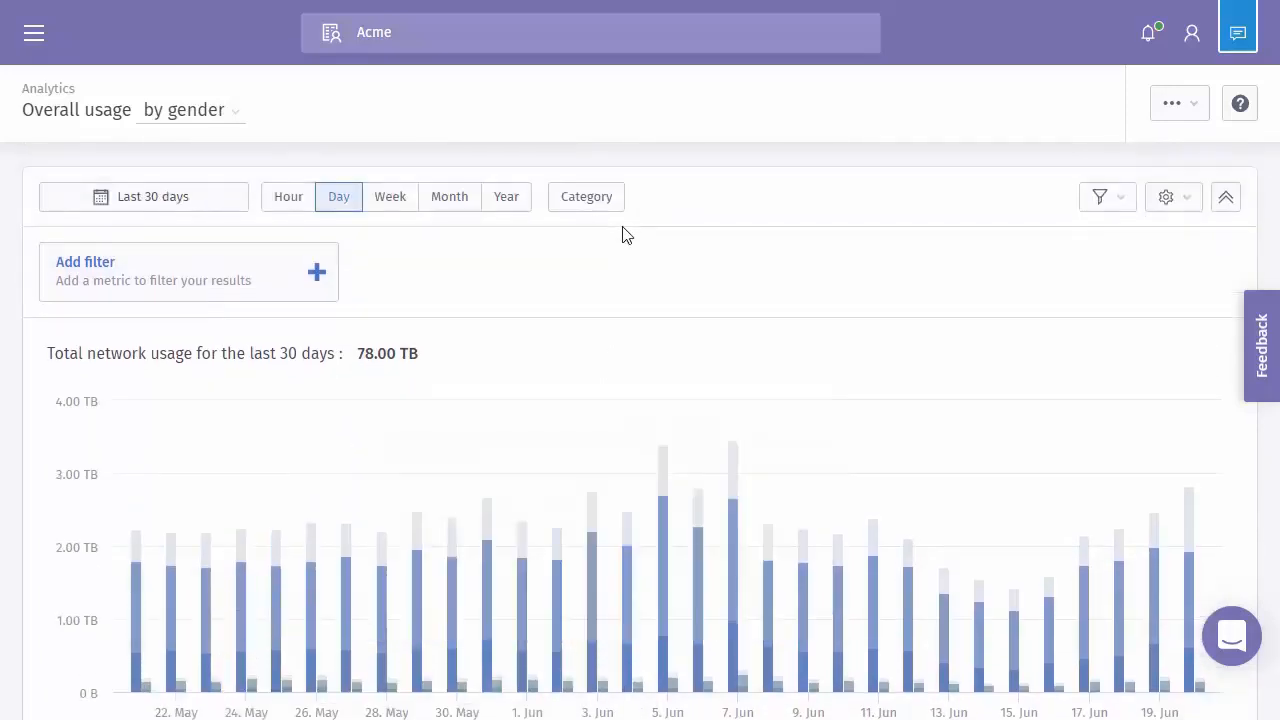
Limit the gender usage report to the last 7 days and view the updated chart.
{"action": "left_click", "coordinate": [194, 206]}
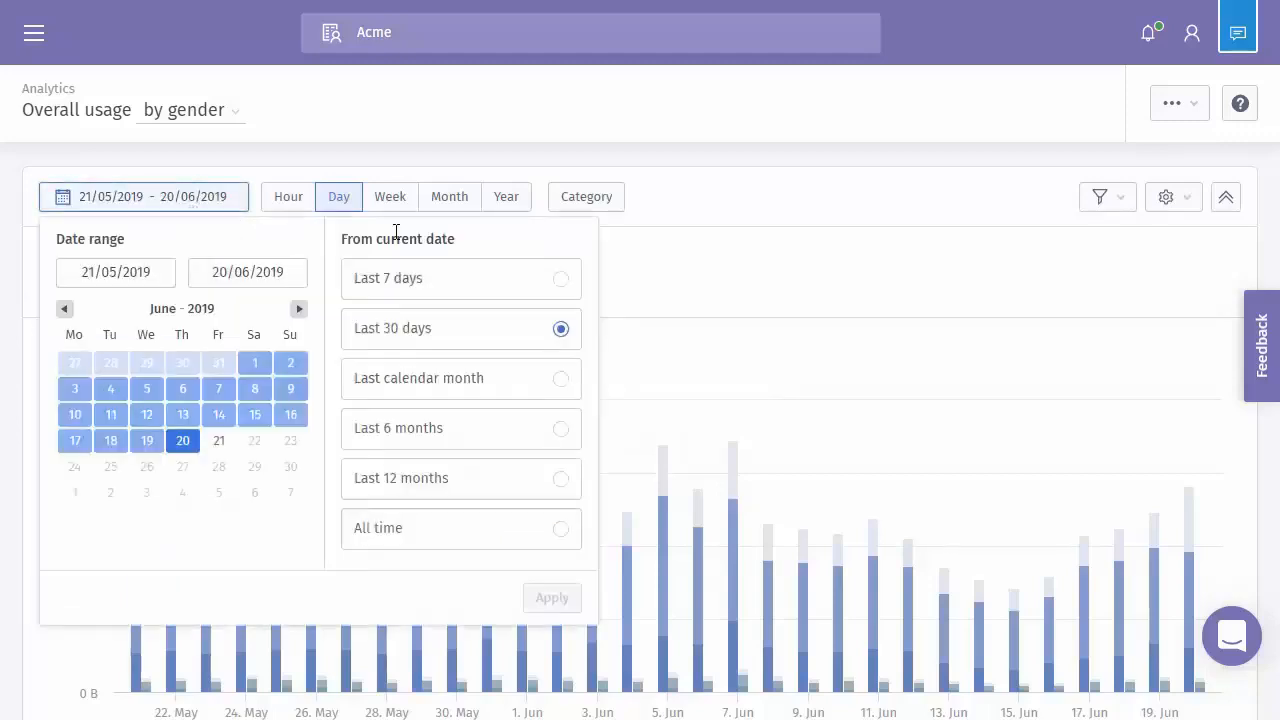
{"action": "left_click", "coordinate": [564, 286]}
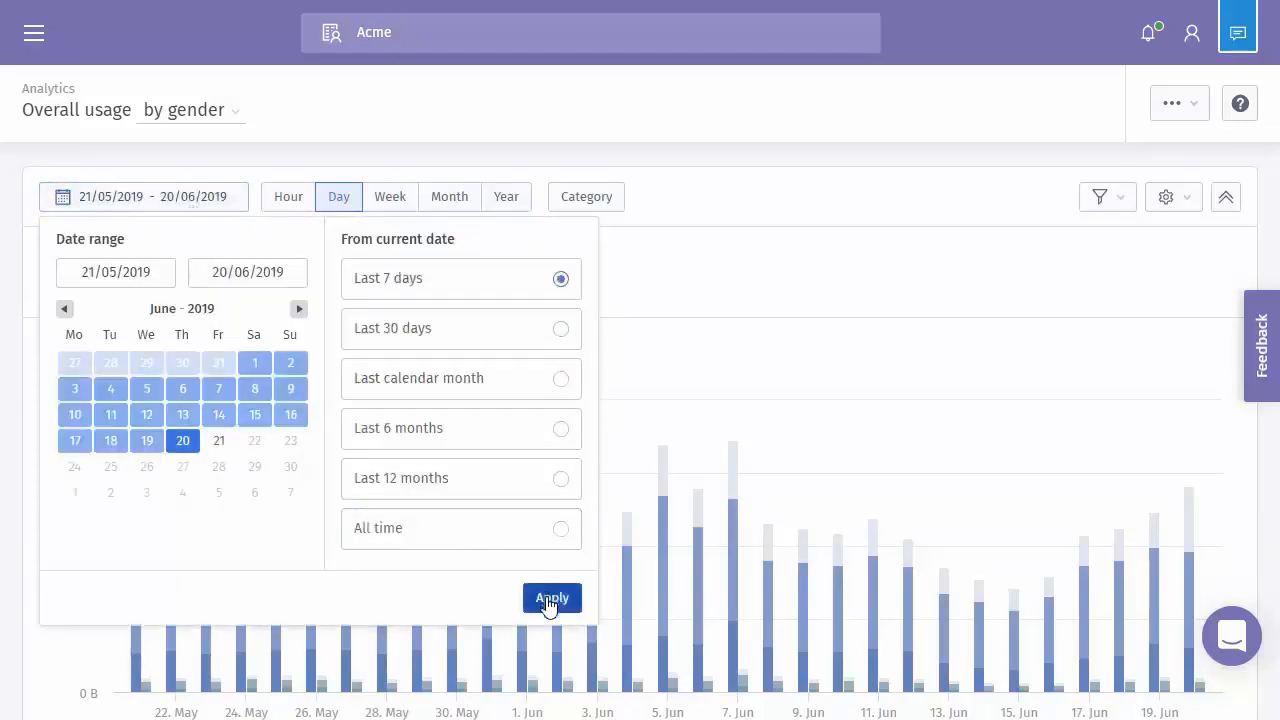
{"action": "left_click", "coordinate": [549, 600]}
{"action": "scroll", "coordinate": [600, 496], "scroll_direction": "down", "scroll_amount": 1}
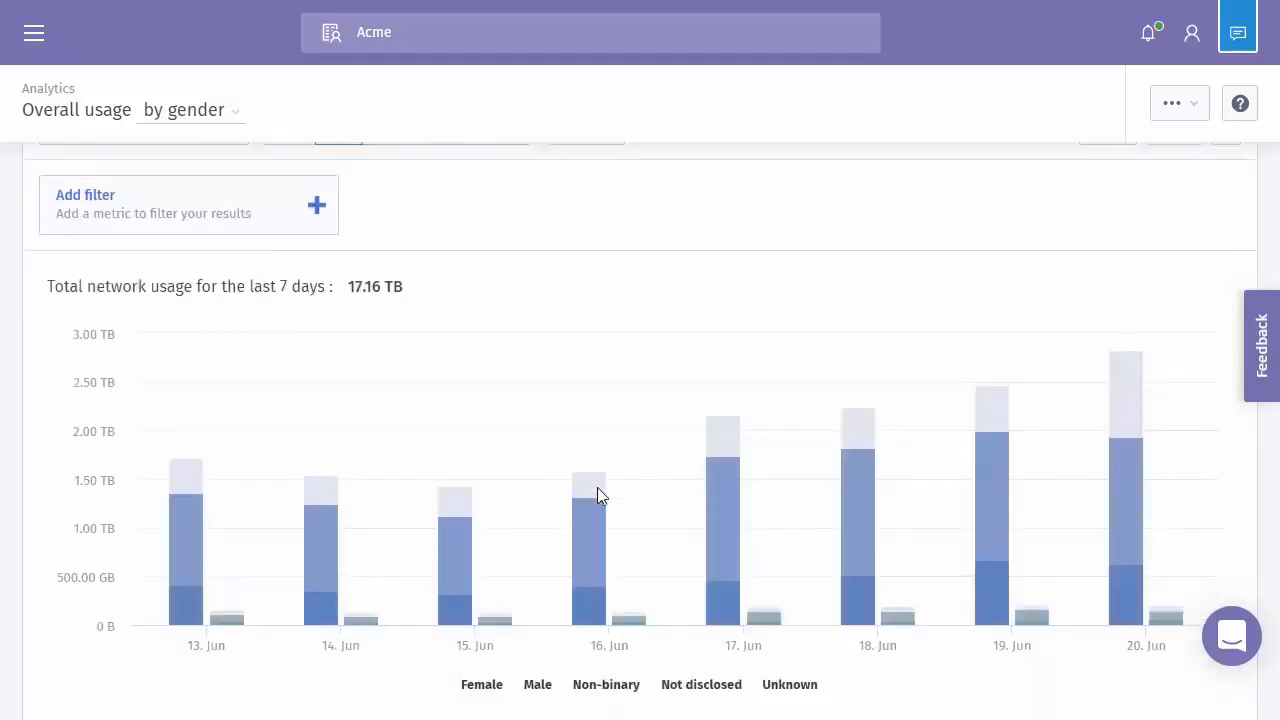
{"action": "scroll", "coordinate": [703, 290], "scroll_direction": "up", "scroll_amount": 1}
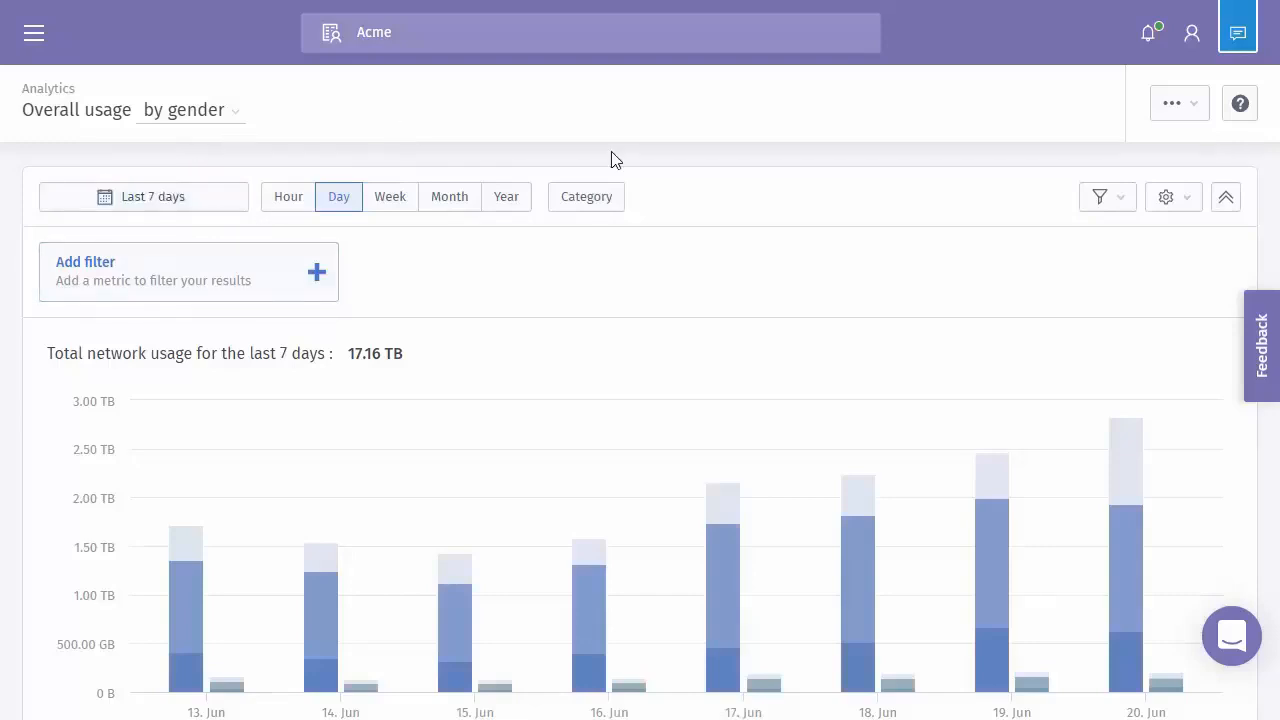
Start adding the filtered usage report to My reports and name it Training.
{"action": "left_click", "coordinate": [1180, 104]}
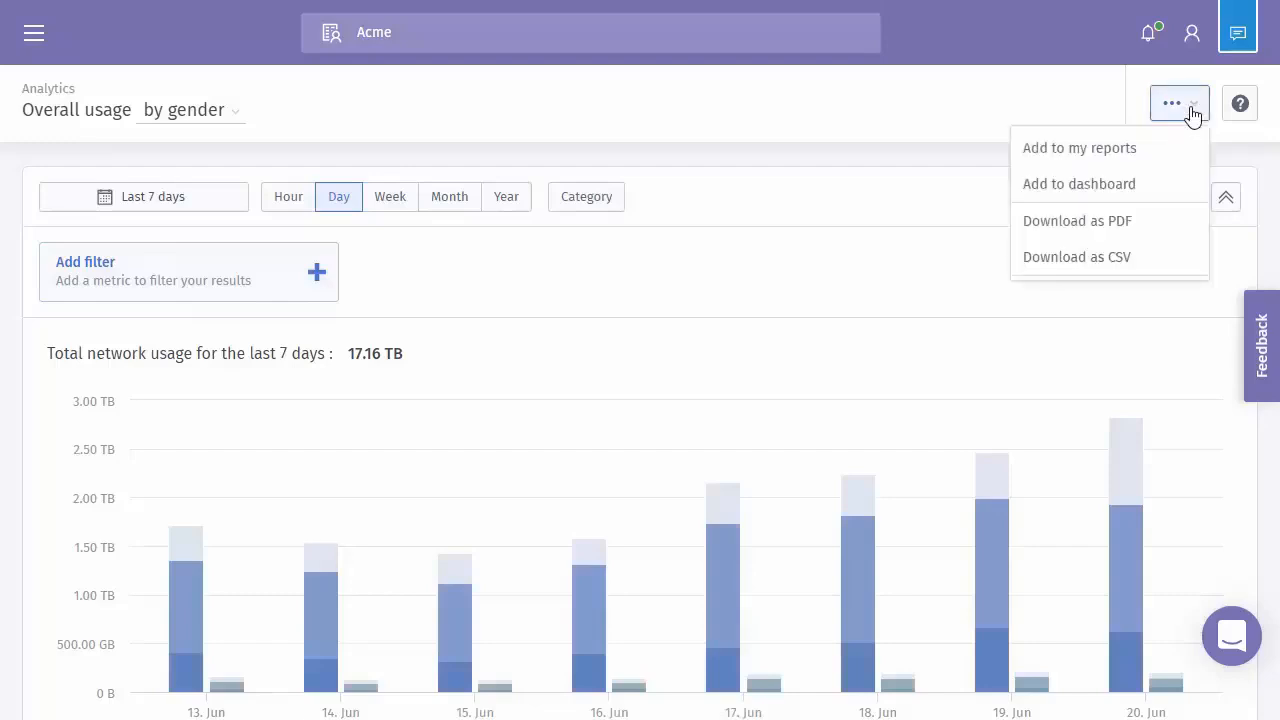
{"action": "left_click", "coordinate": [1127, 152]}
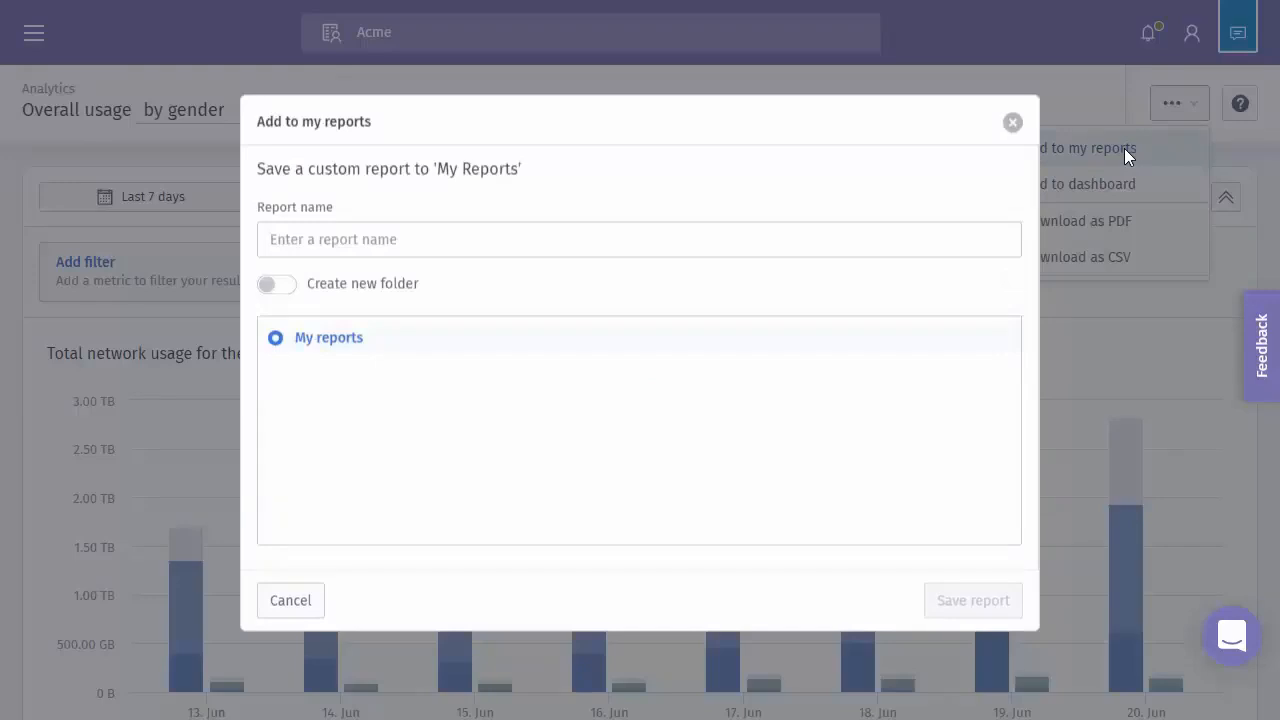
{"action": "left_click", "coordinate": [836, 230]}
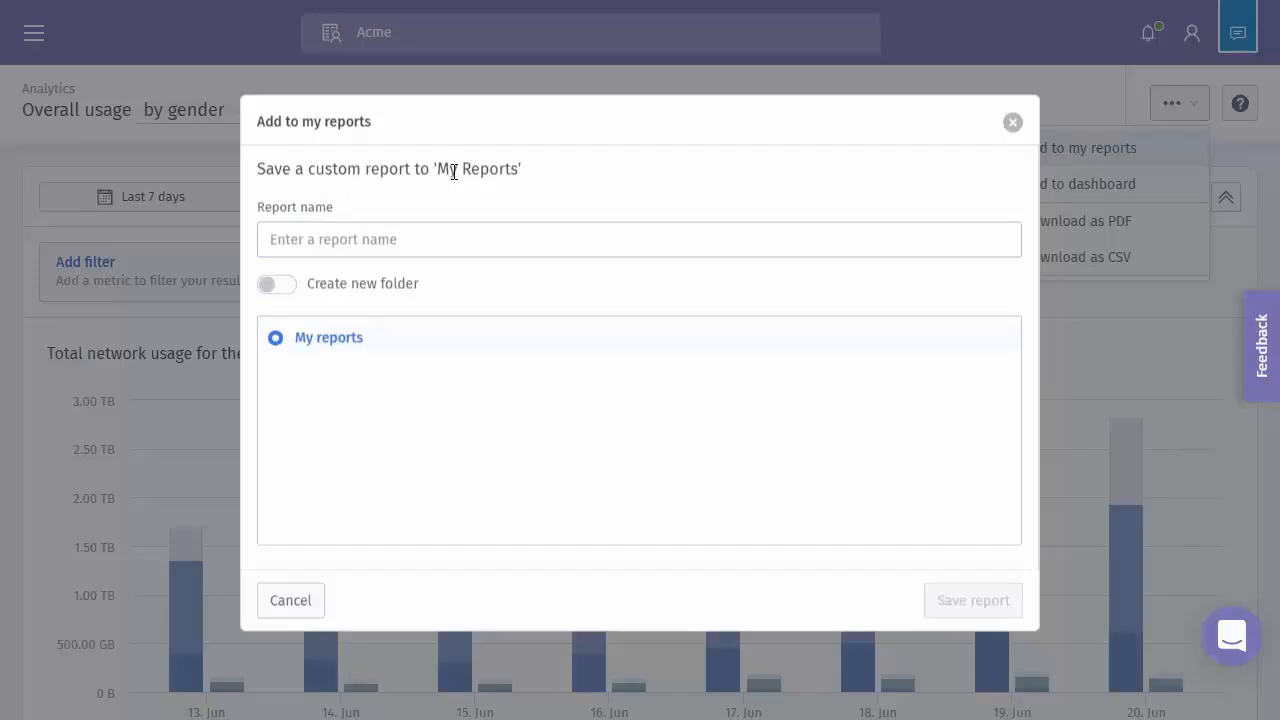
{"action": "left_click", "coordinate": [457, 248]}
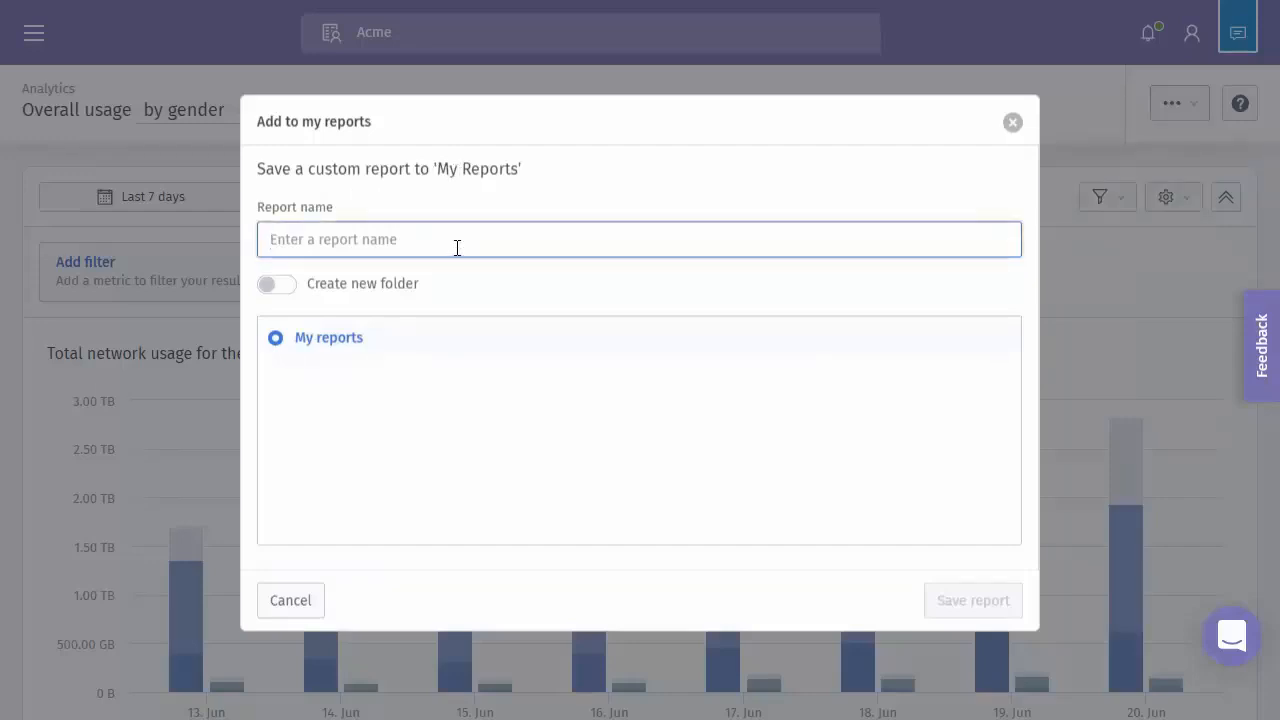
{"action": "type", "text": "Training"}
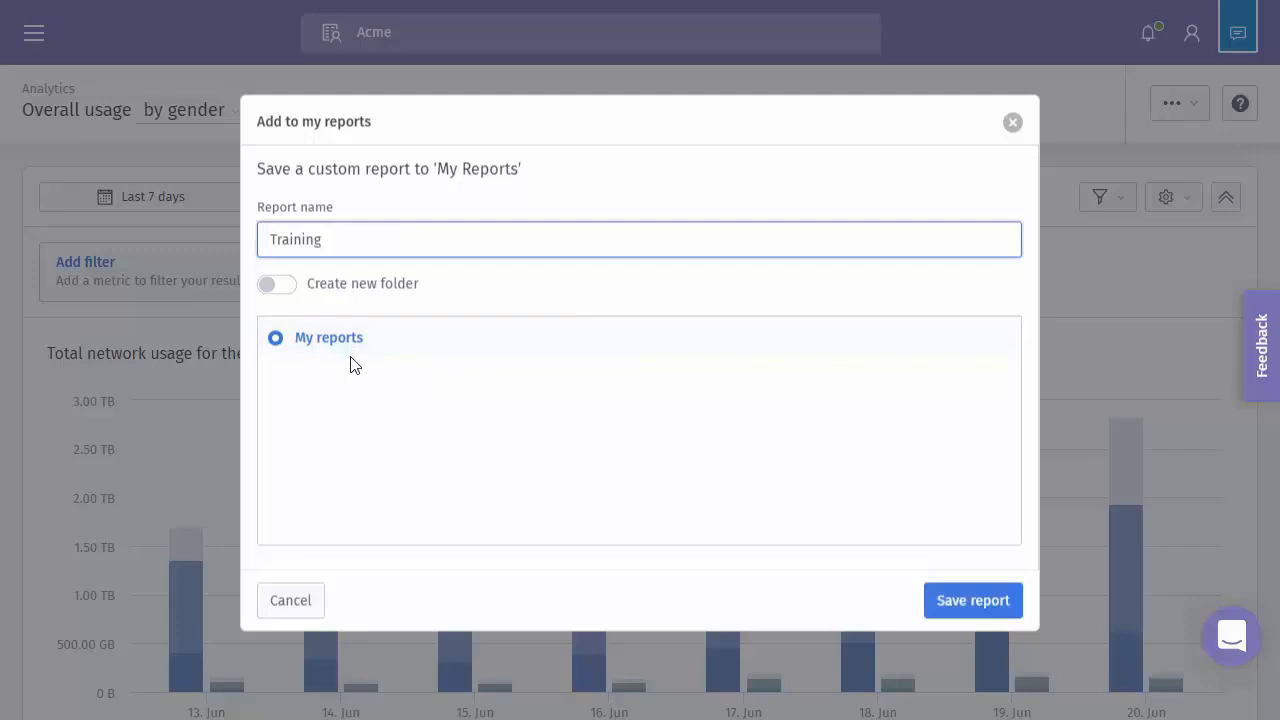
Save the report into a new folder named Training Reports and dismiss the notification.
{"action": "left_click", "coordinate": [363, 294]}
{"action": "left_click", "coordinate": [278, 288]}
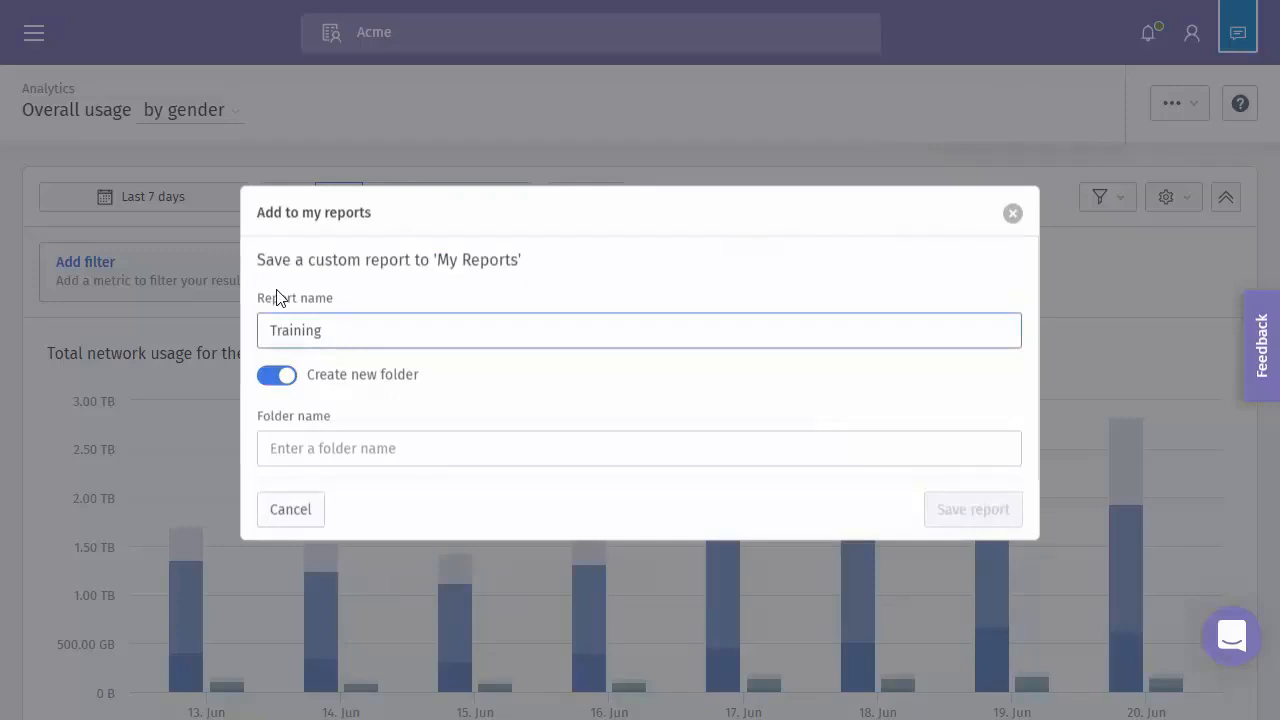
{"action": "left_click", "coordinate": [337, 450]}
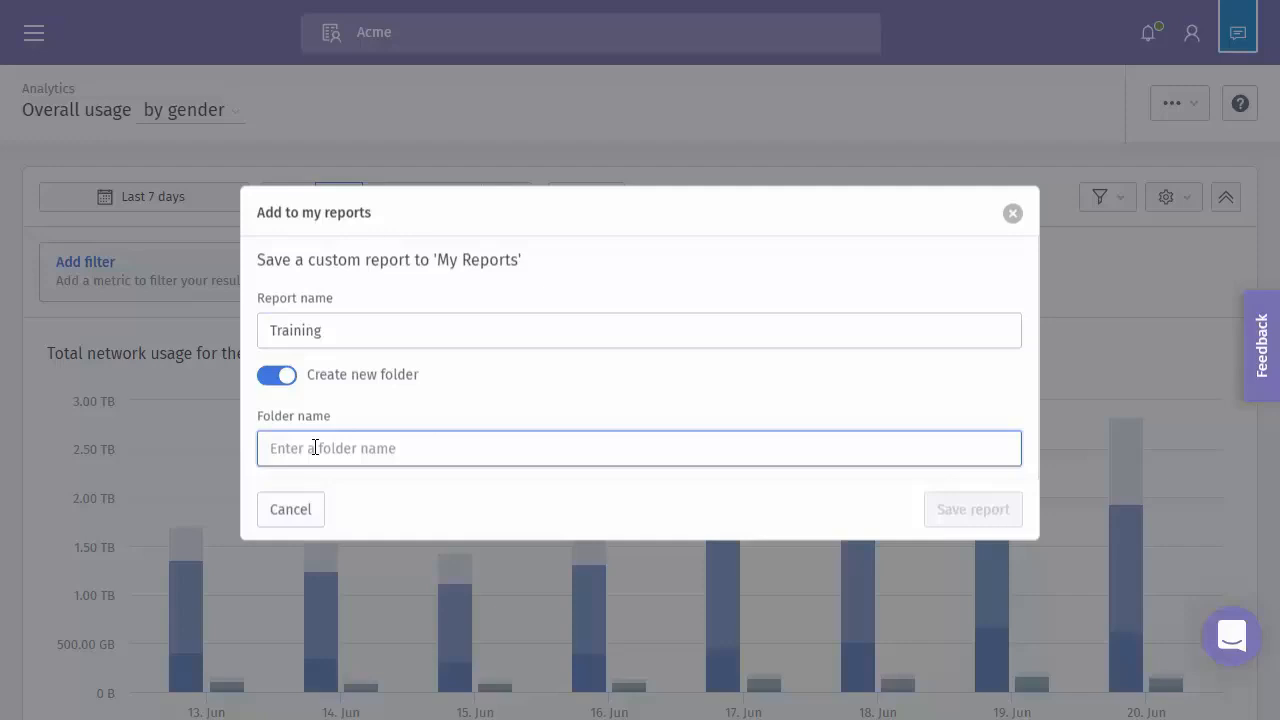
{"action": "type", "text": "Training"}
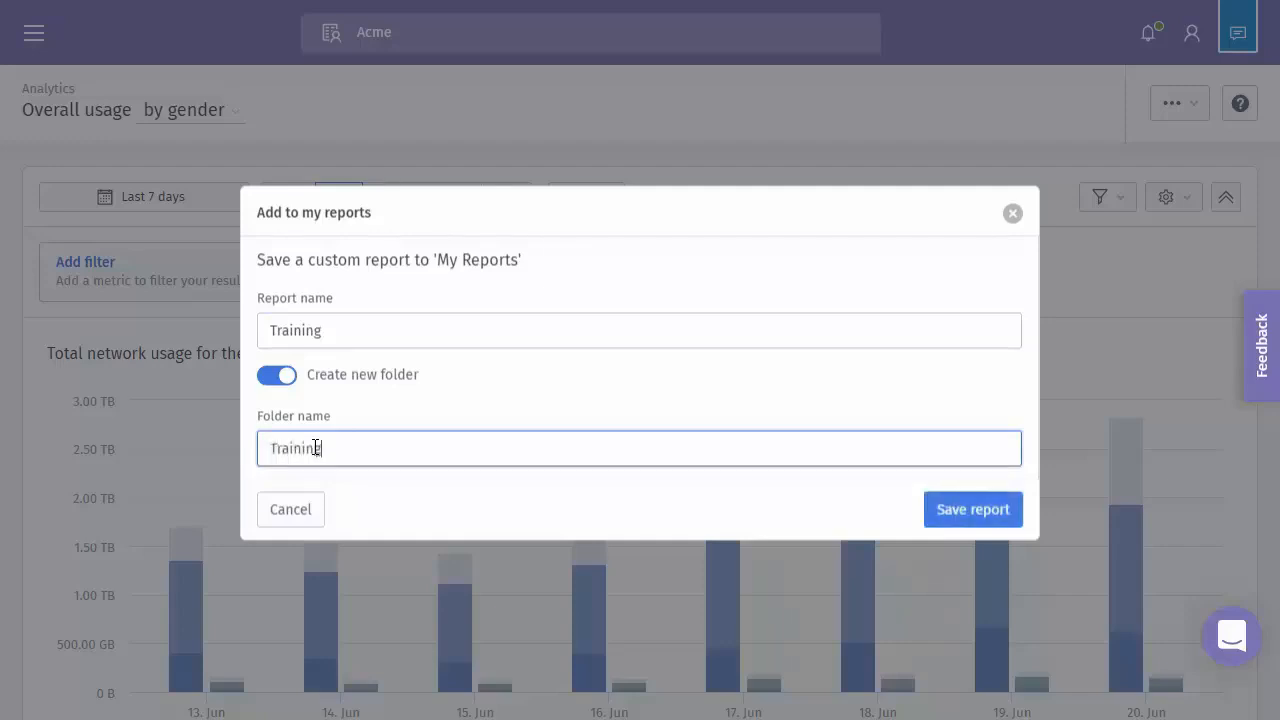
{"action": "type", "text": " Reports"}
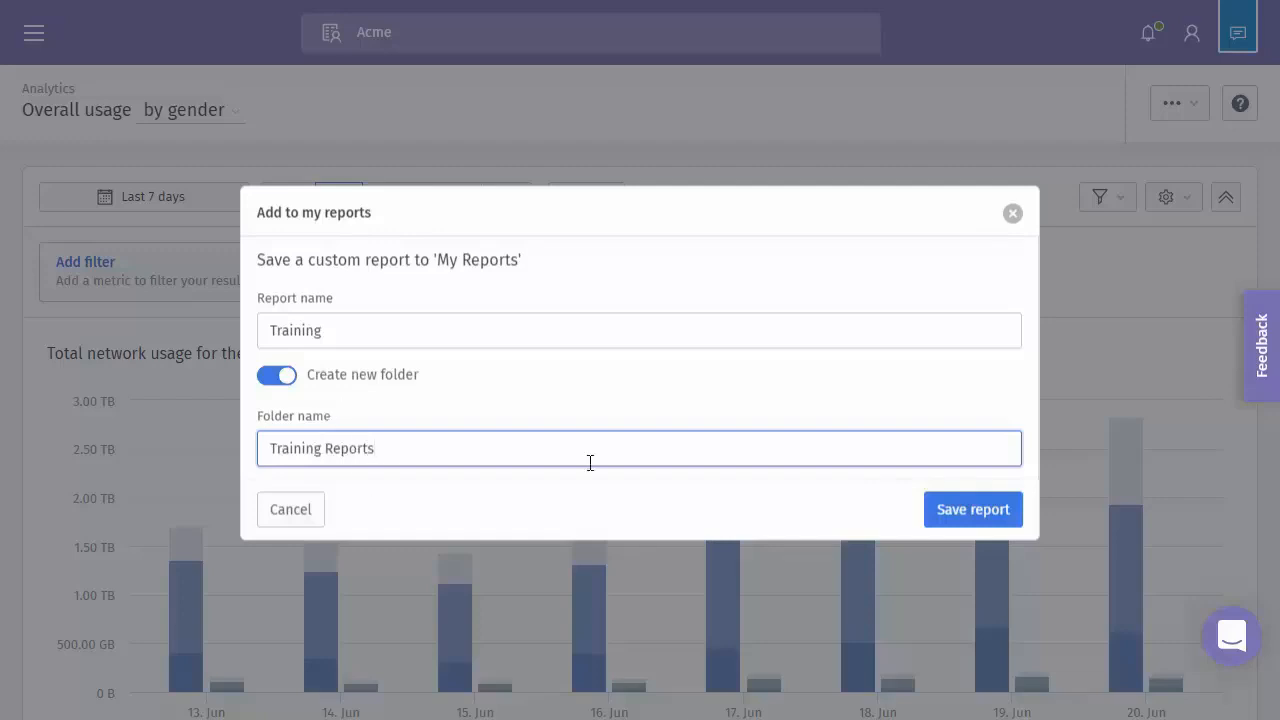
{"action": "left_click", "coordinate": [948, 518]}
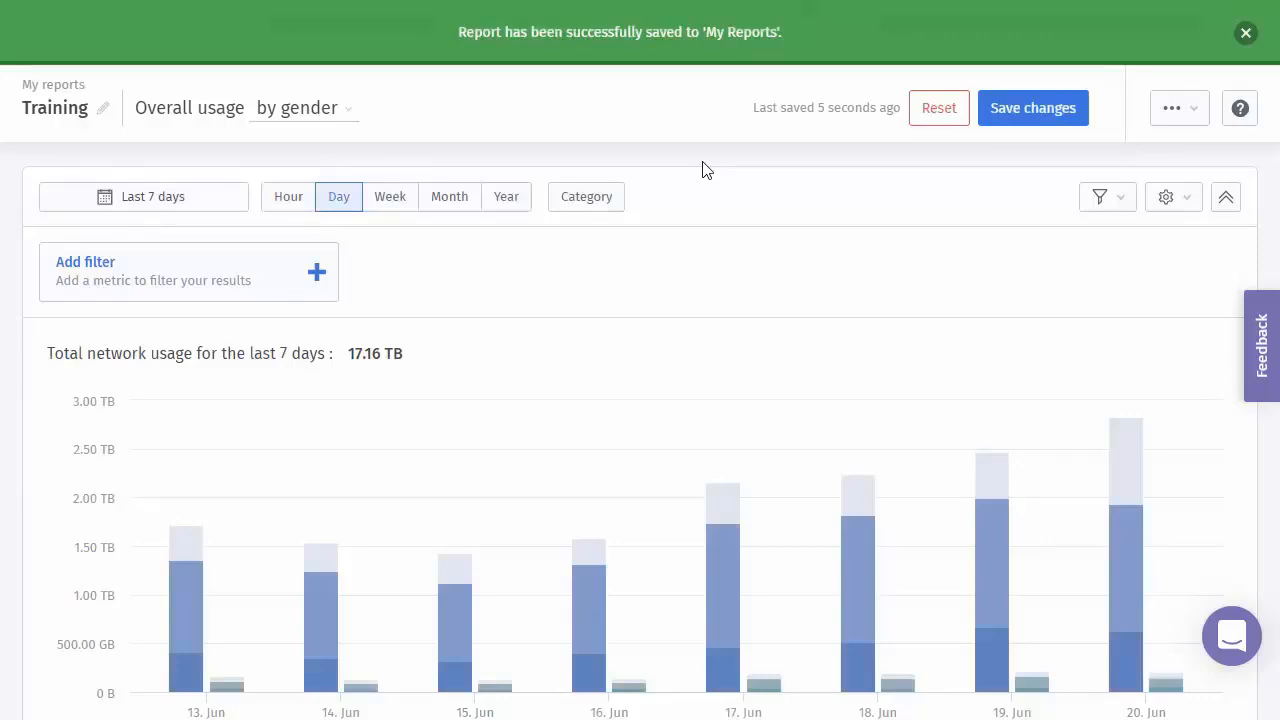
{"action": "left_click", "coordinate": [1246, 34]}
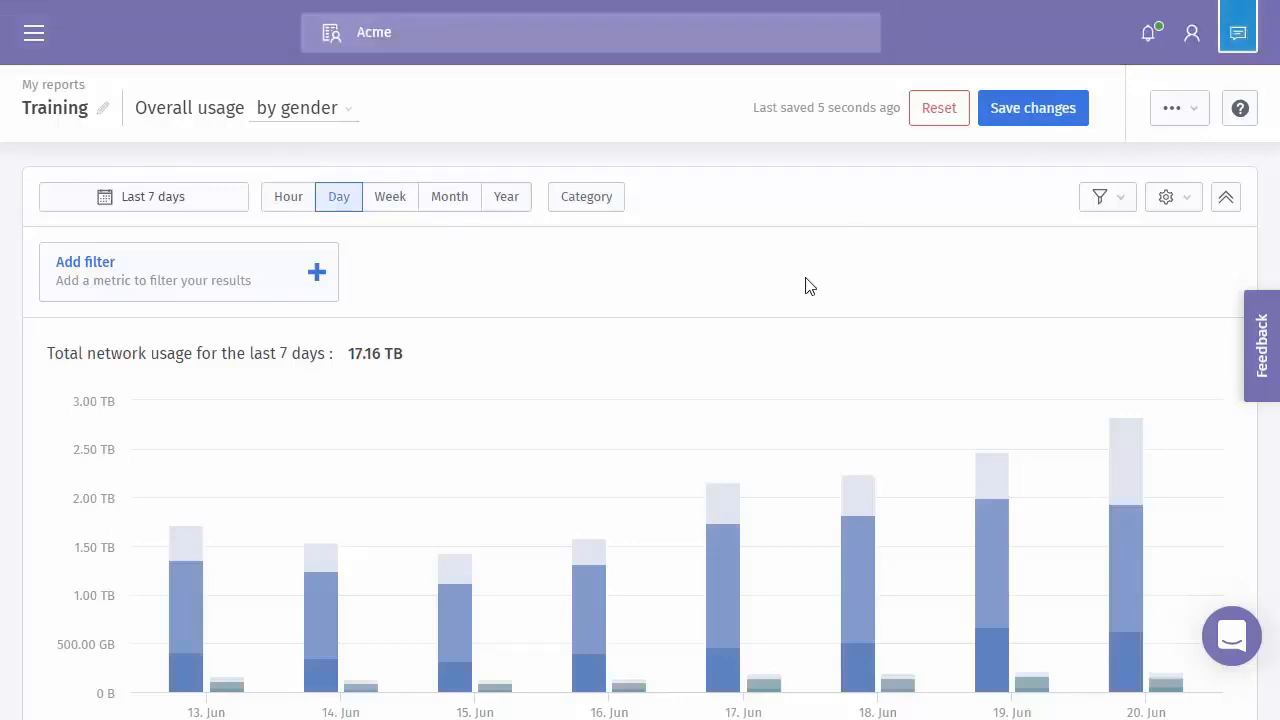
{"action": "left_click", "coordinate": [72, 108]}
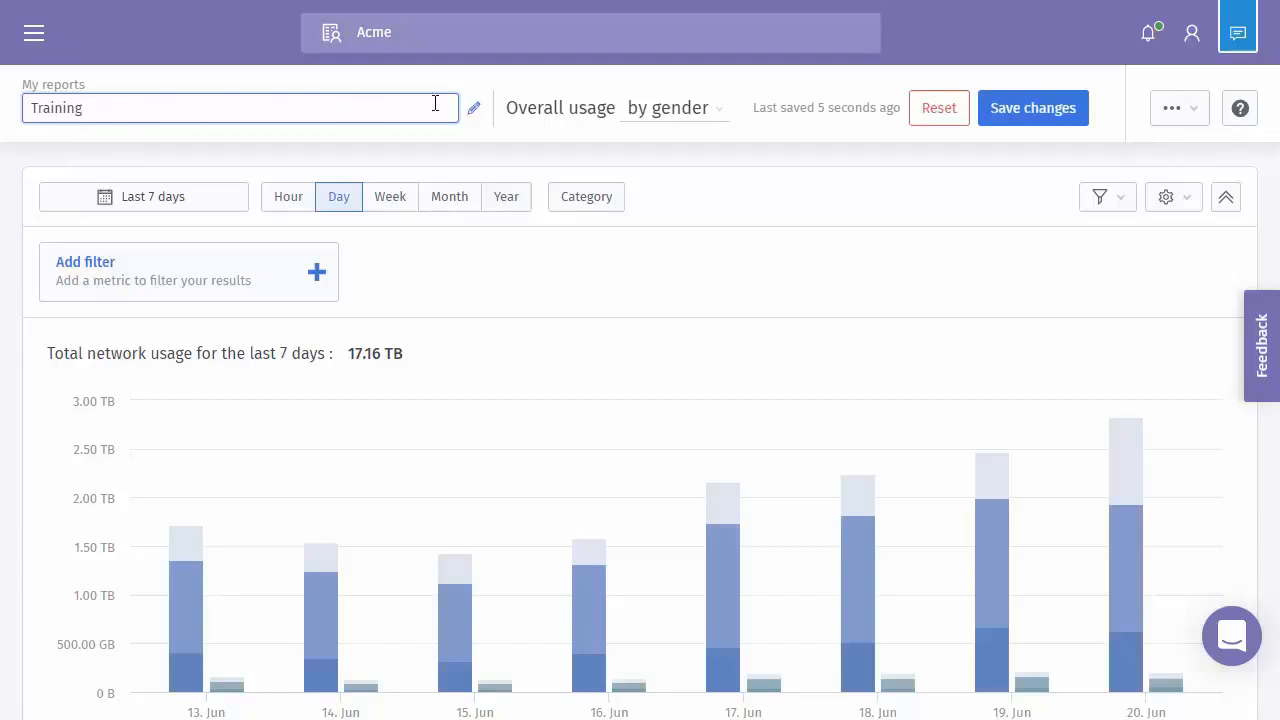
{"action": "left_click", "coordinate": [478, 128]}
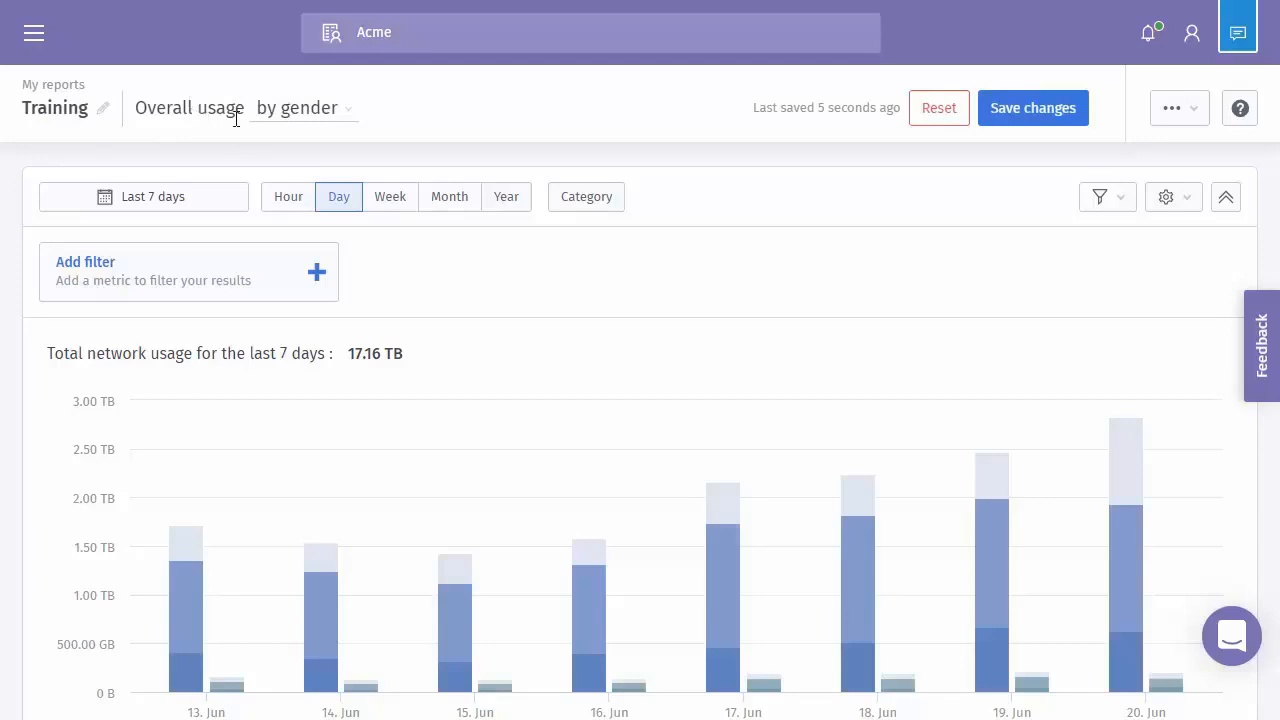
{"action": "left_click", "coordinate": [345, 110]}
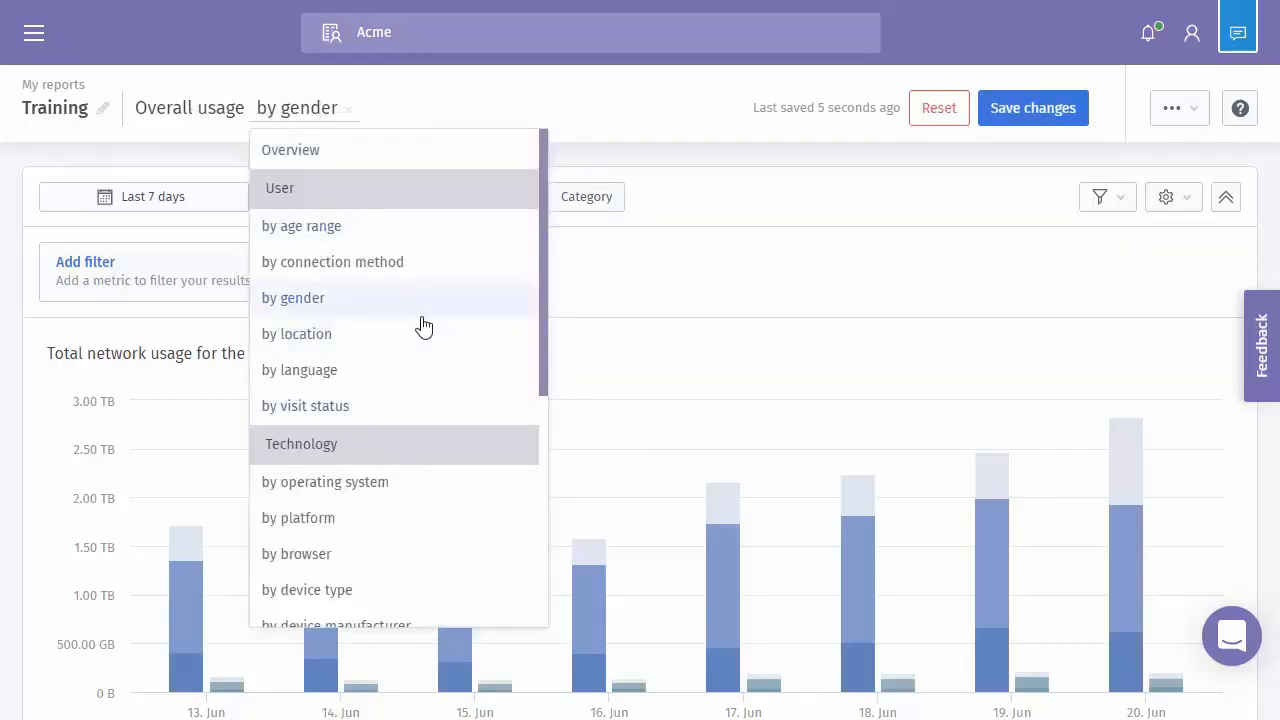
{"action": "left_click", "coordinate": [390, 110]}
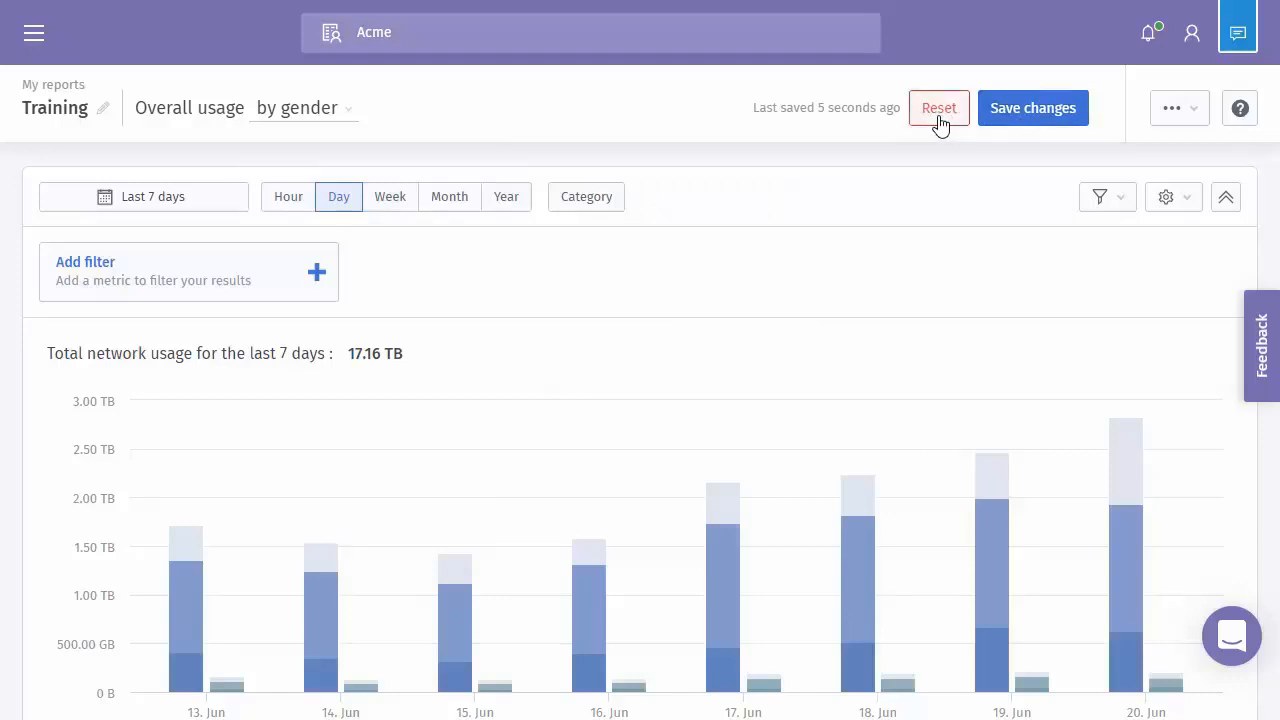
View the sharing options of the saved Training report and close them without inviting any users.
{"action": "left_click", "coordinate": [1197, 112]}
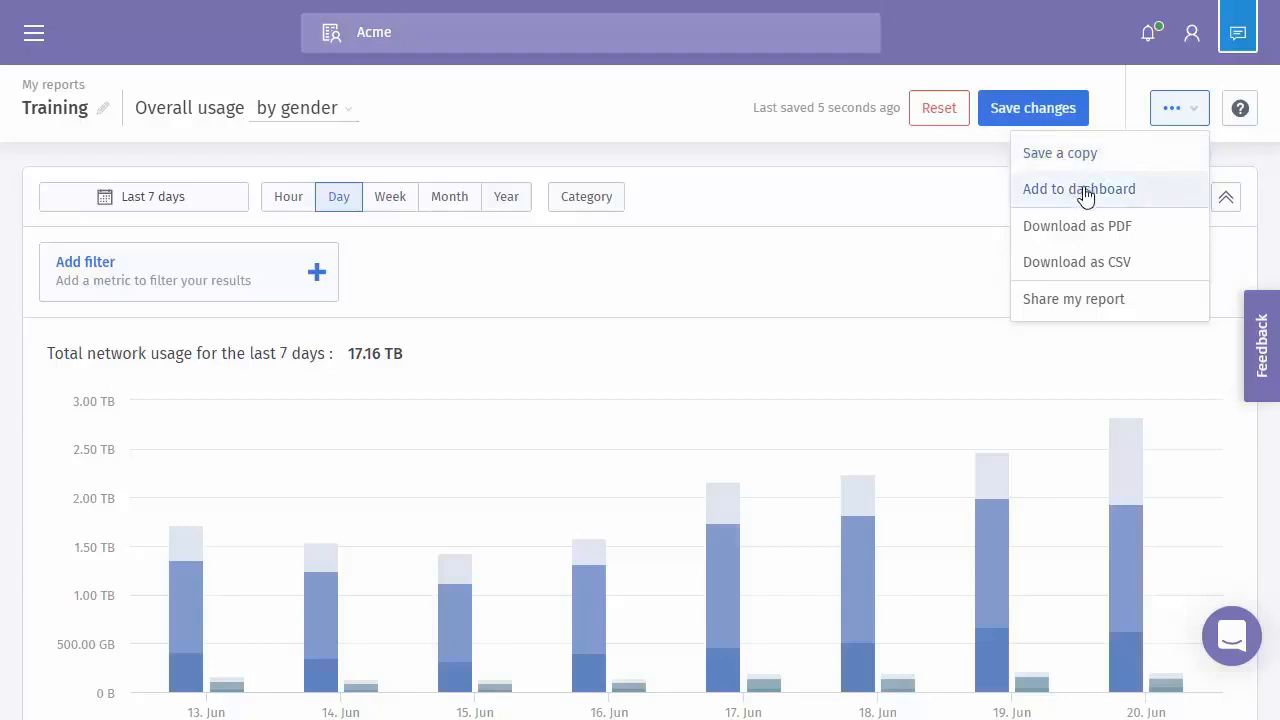
{"action": "left_click", "coordinate": [1085, 313]}
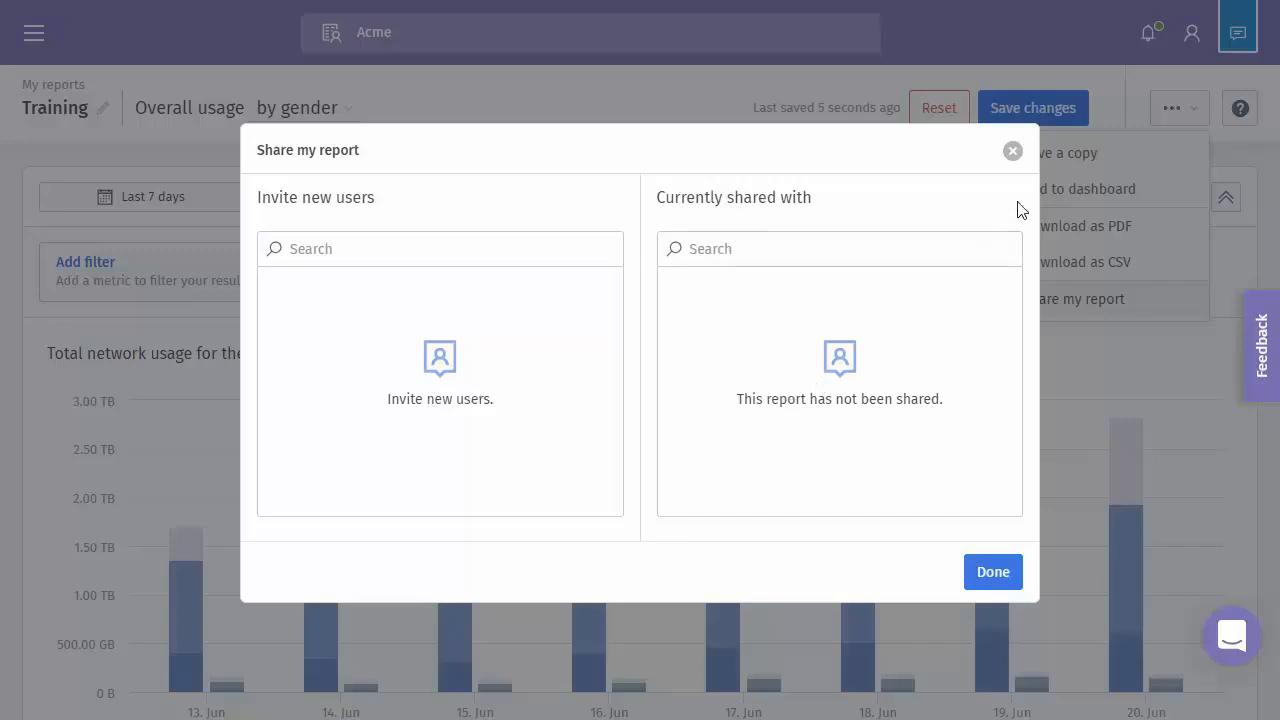
{"action": "left_click", "coordinate": [981, 575]}
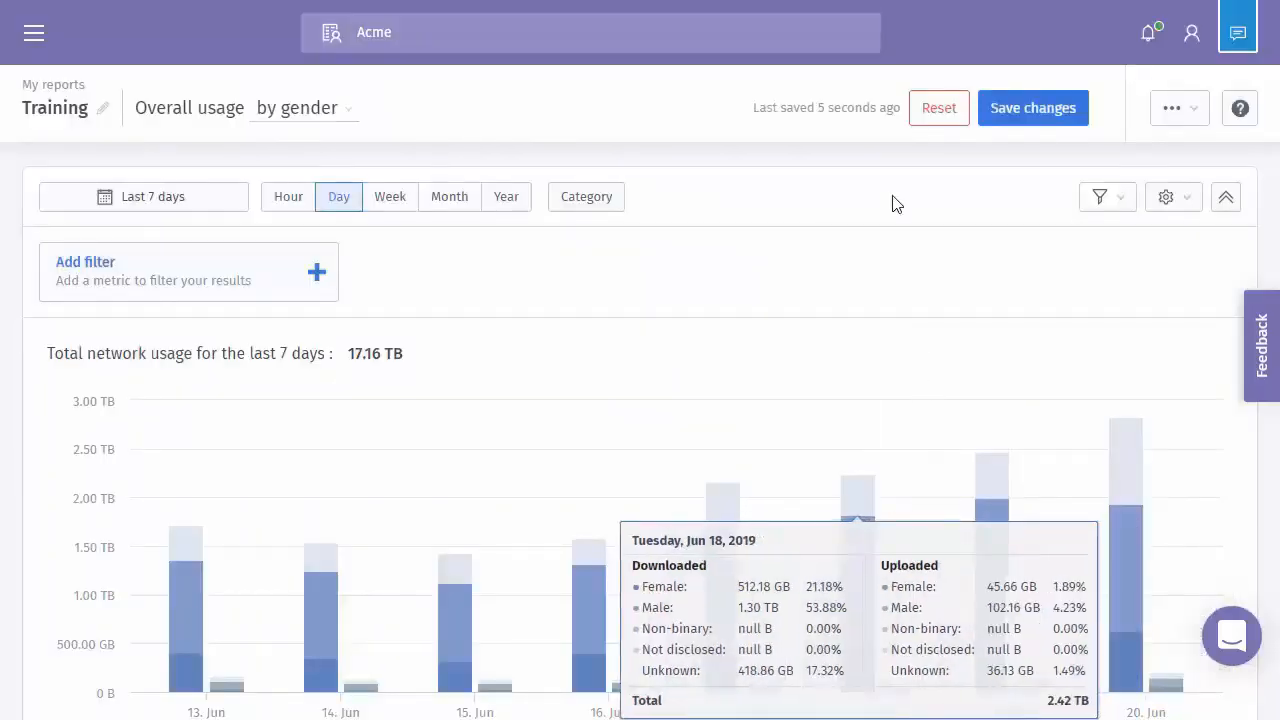
Save a copy of the report as Training 2 in the Training Reports folder and dismiss the notification.
{"action": "left_click", "coordinate": [1174, 110]}
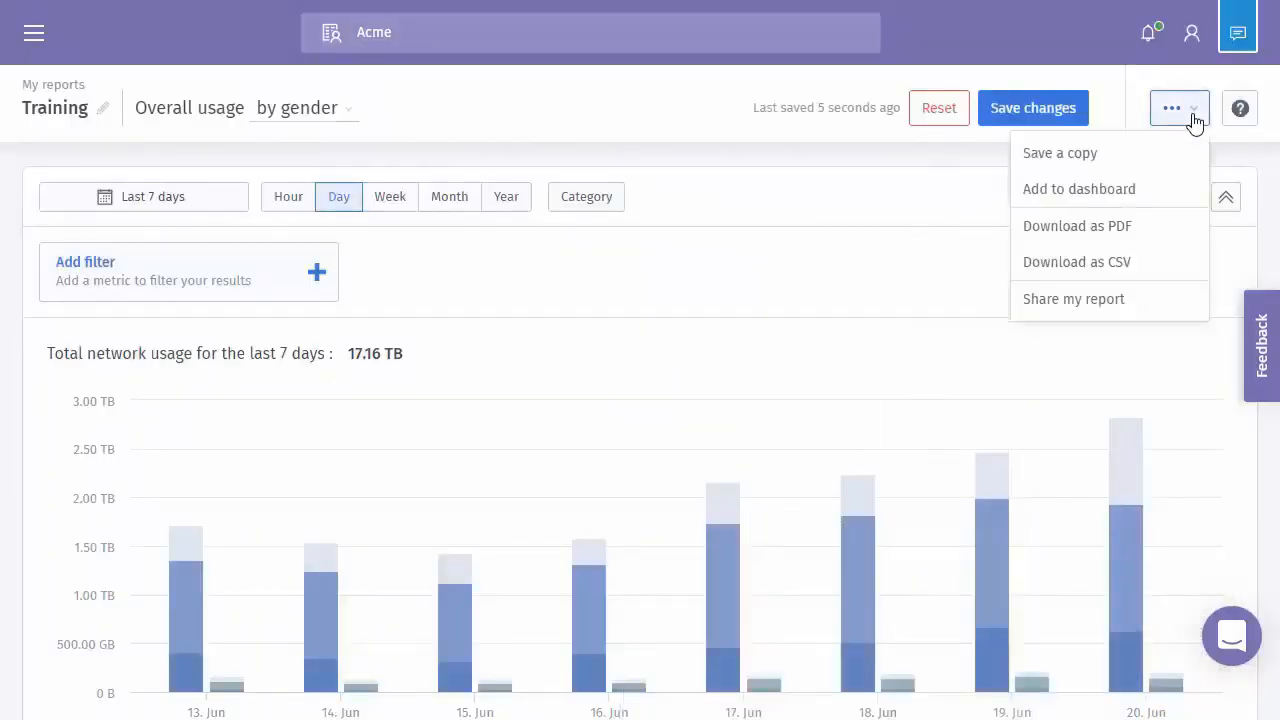
{"action": "left_click", "coordinate": [1087, 160]}
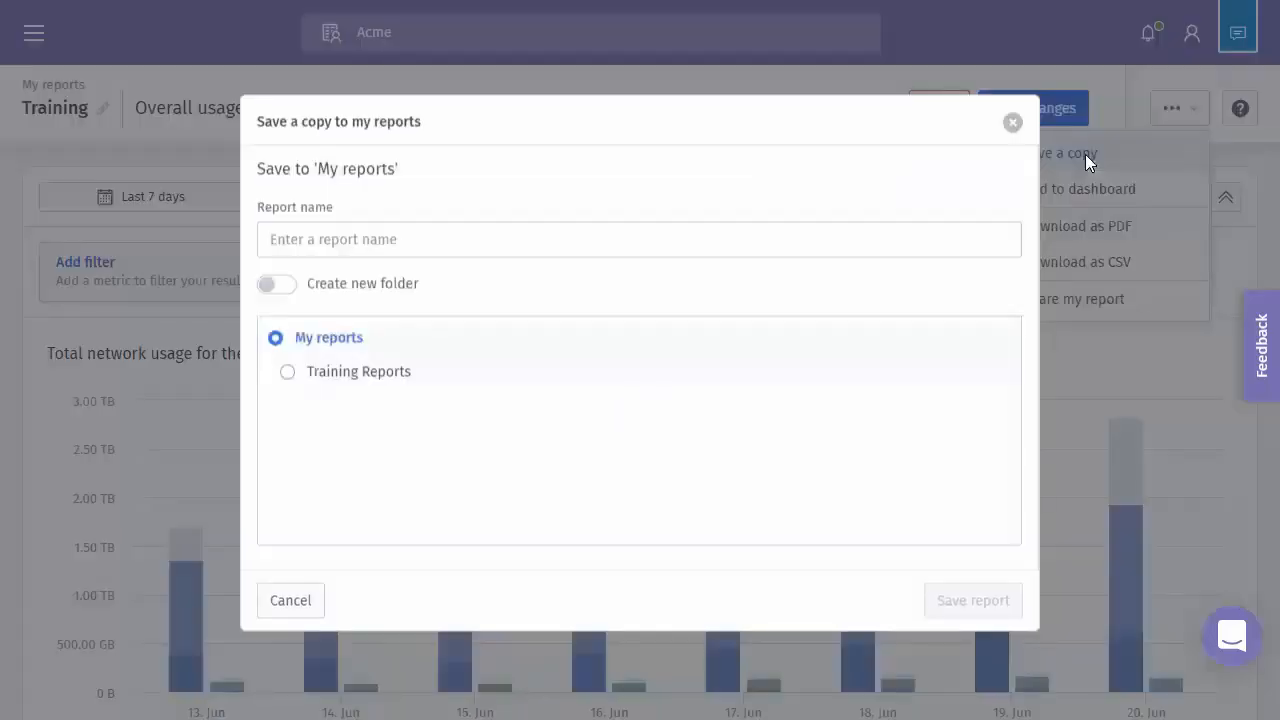
{"action": "left_click", "coordinate": [598, 254]}
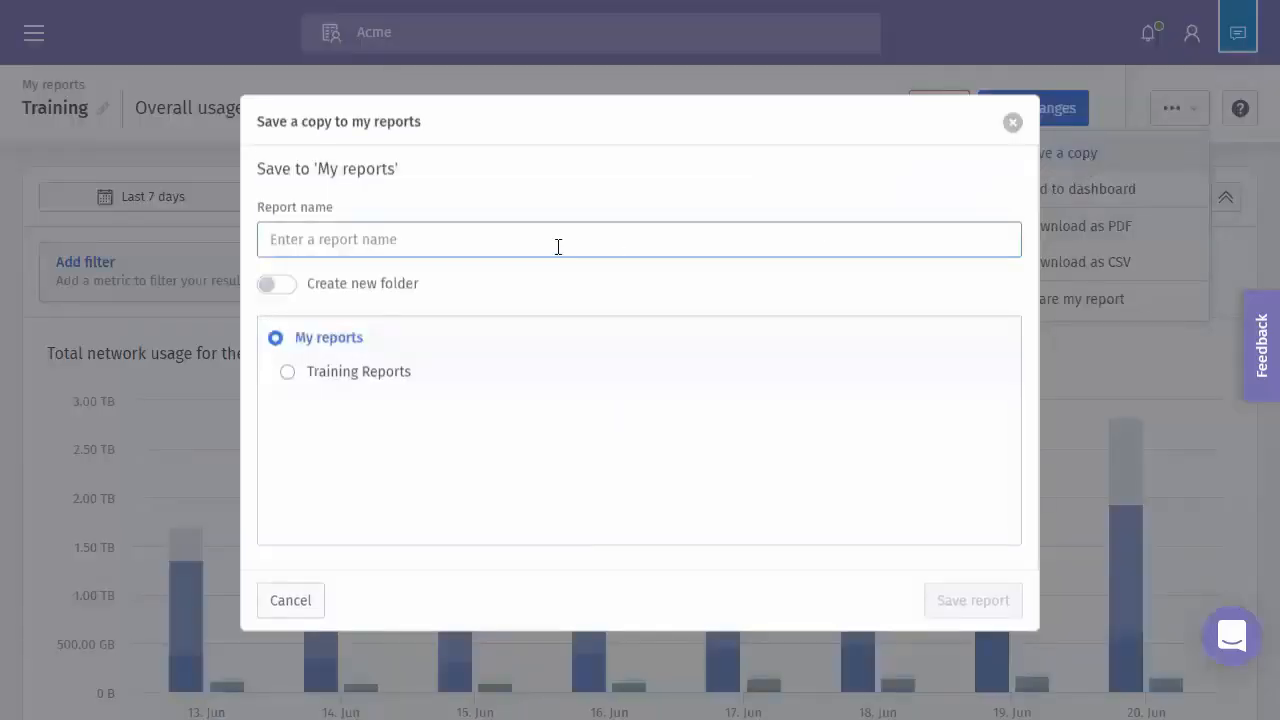
{"action": "type", "text": "Training 2"}
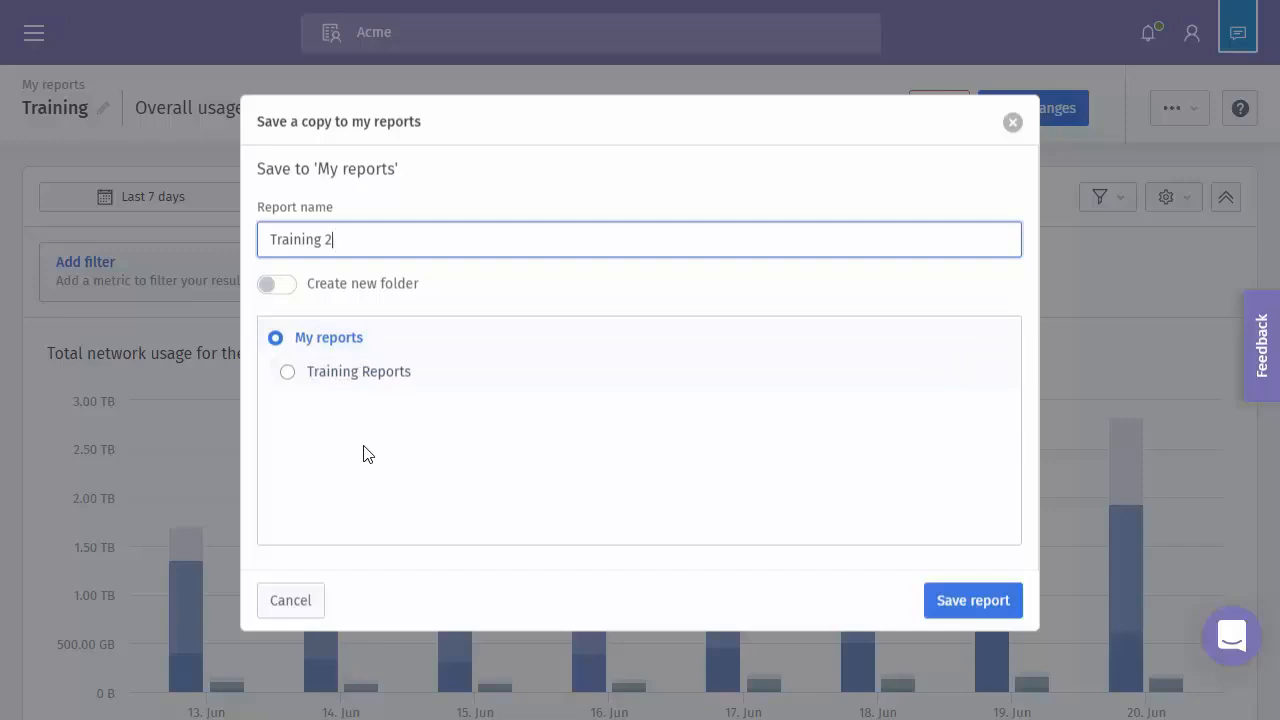
{"action": "left_click", "coordinate": [288, 383]}
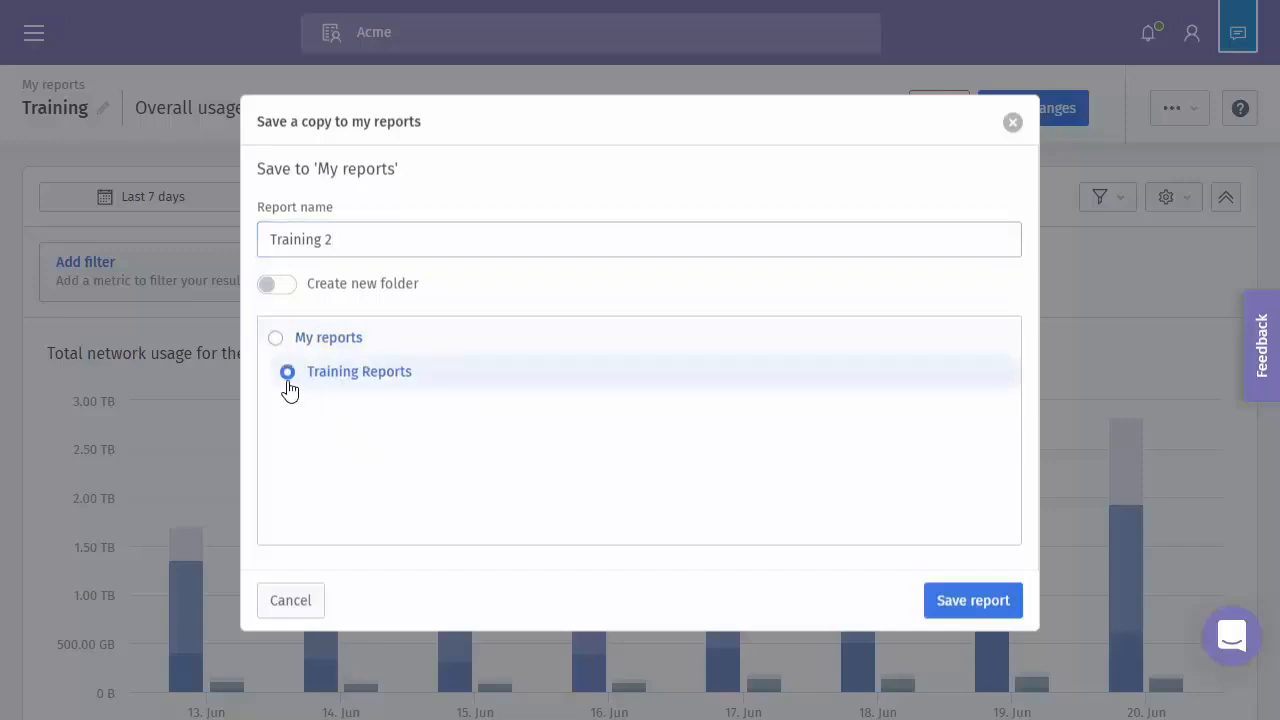
{"action": "left_click", "coordinate": [274, 349]}
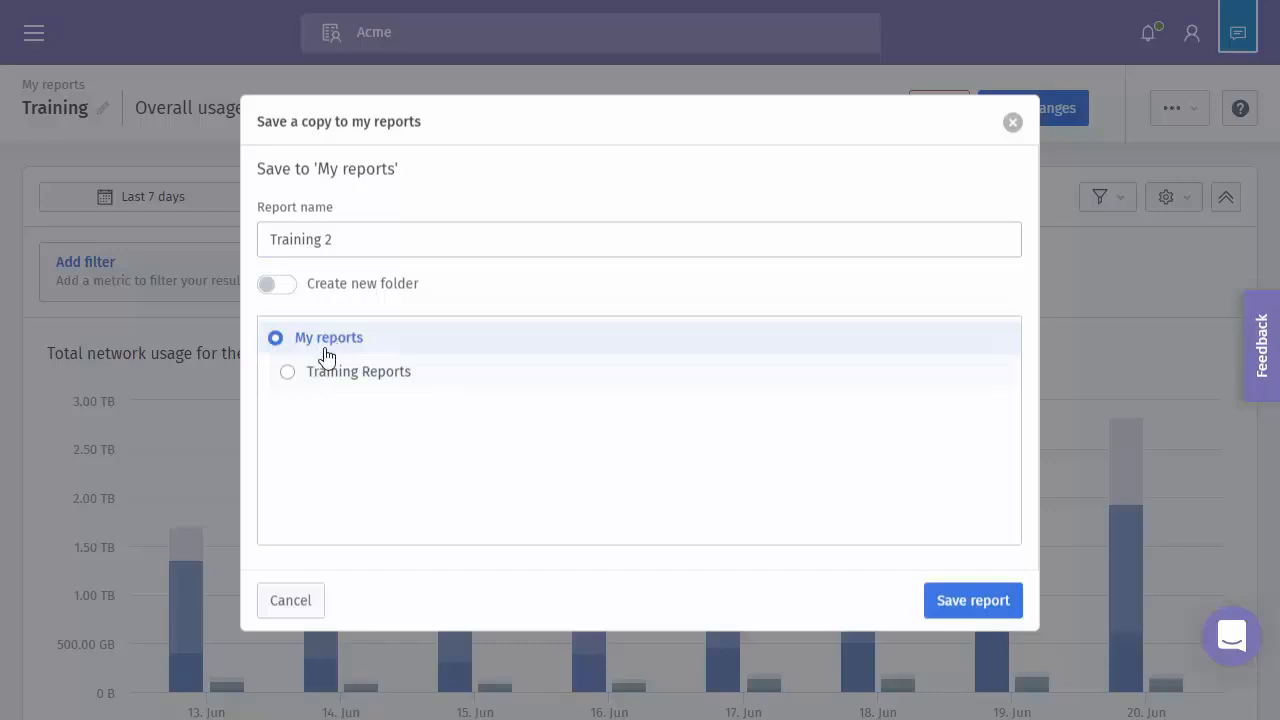
{"action": "left_click", "coordinate": [287, 373]}
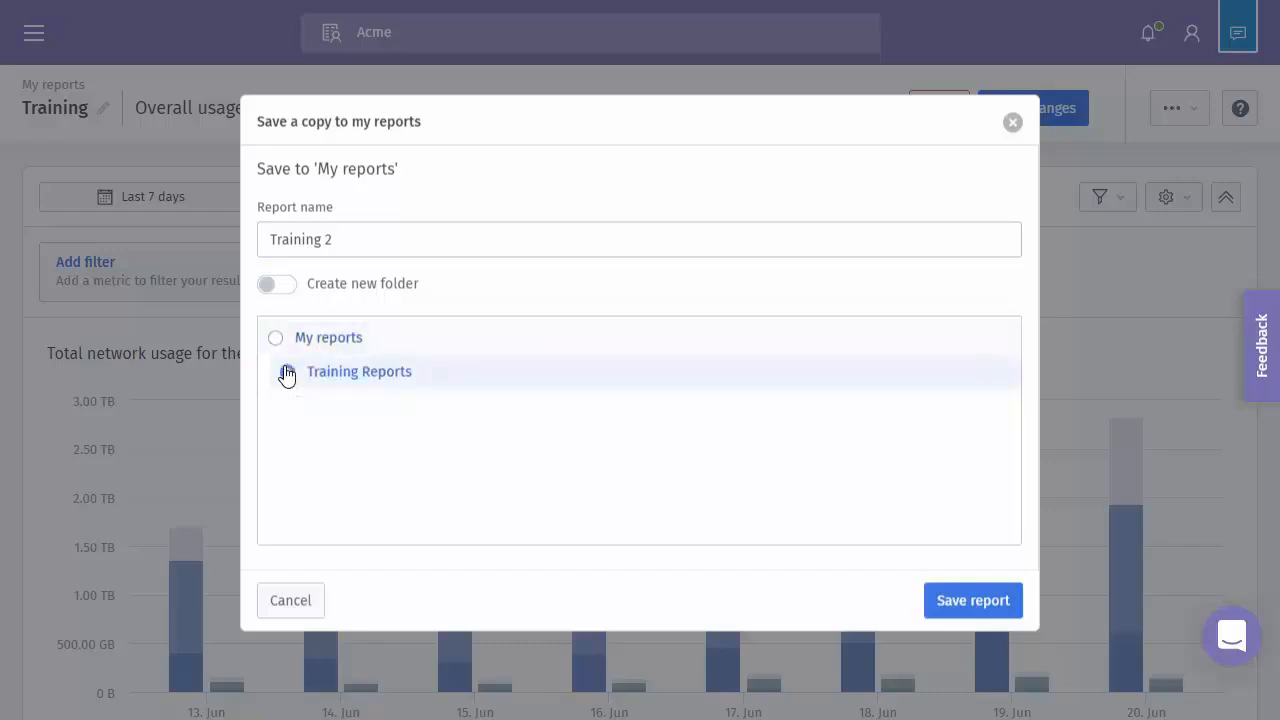
{"action": "left_click", "coordinate": [966, 605]}
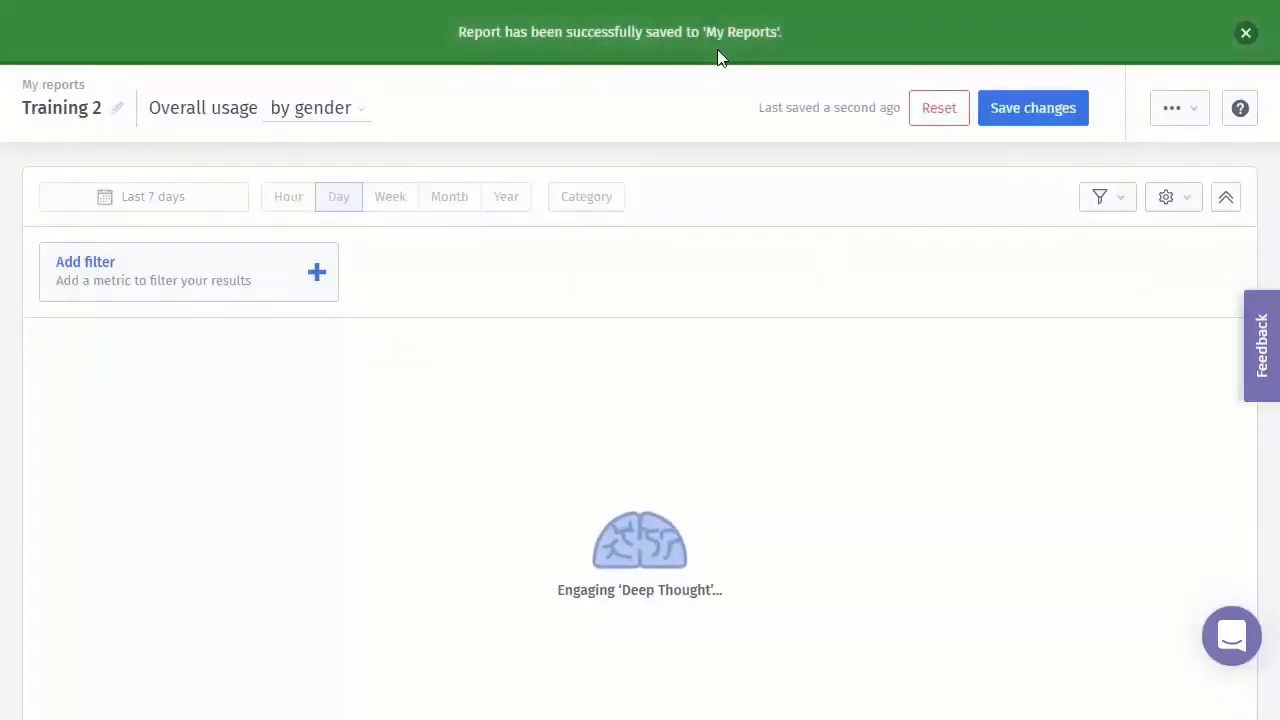
{"action": "left_click", "coordinate": [1245, 35]}
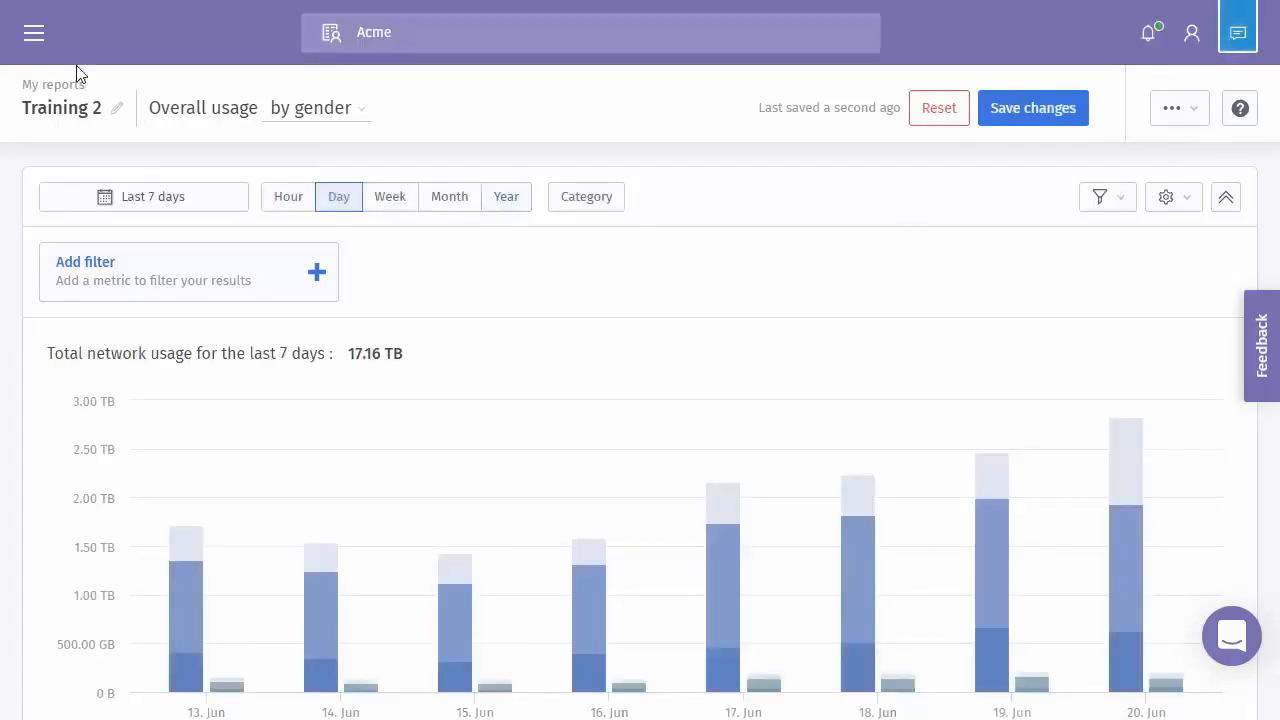
Open the Manage my reports page and expand the Training Reports folder.
{"action": "left_click", "coordinate": [34, 34]}
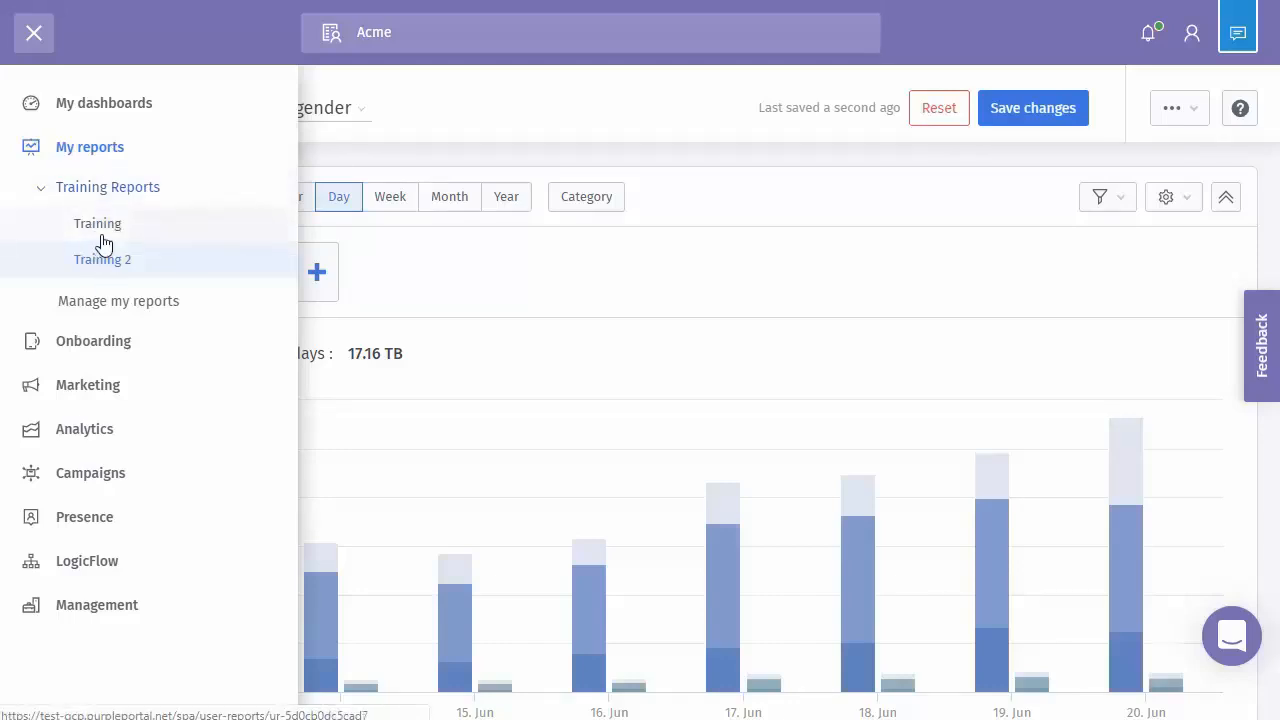
{"action": "left_click", "coordinate": [98, 313]}
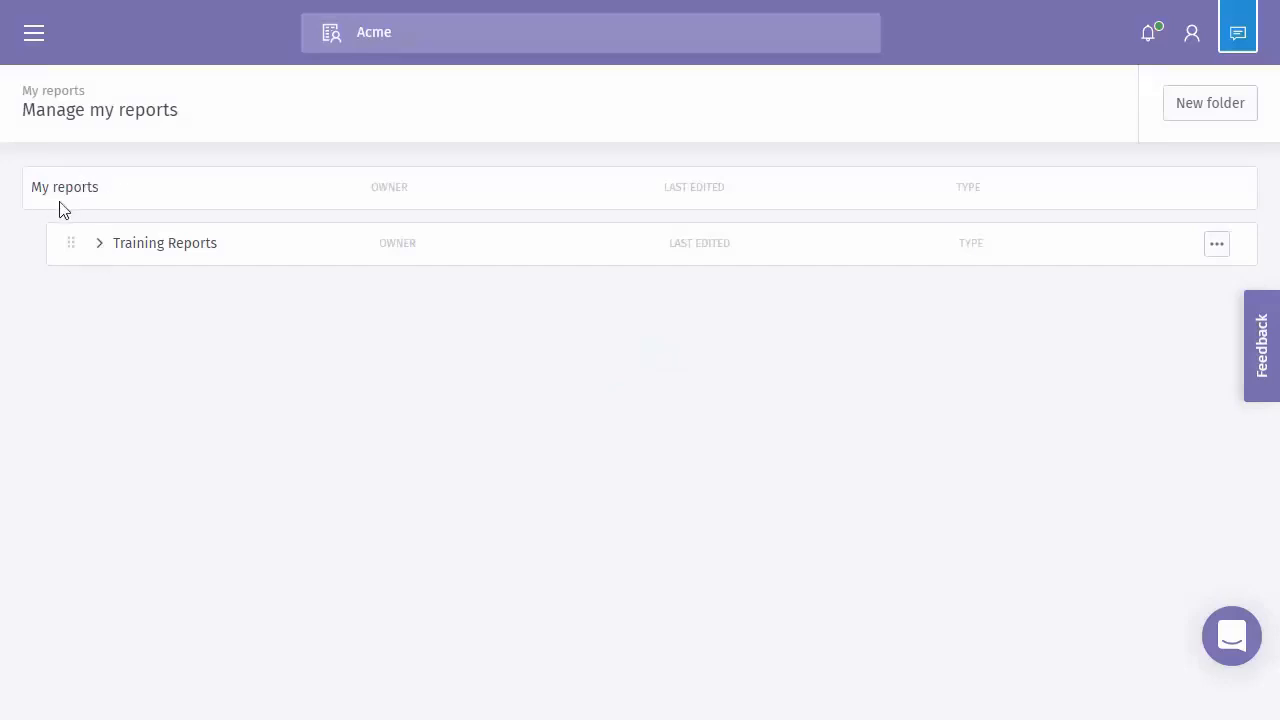
{"action": "left_click", "coordinate": [98, 246]}
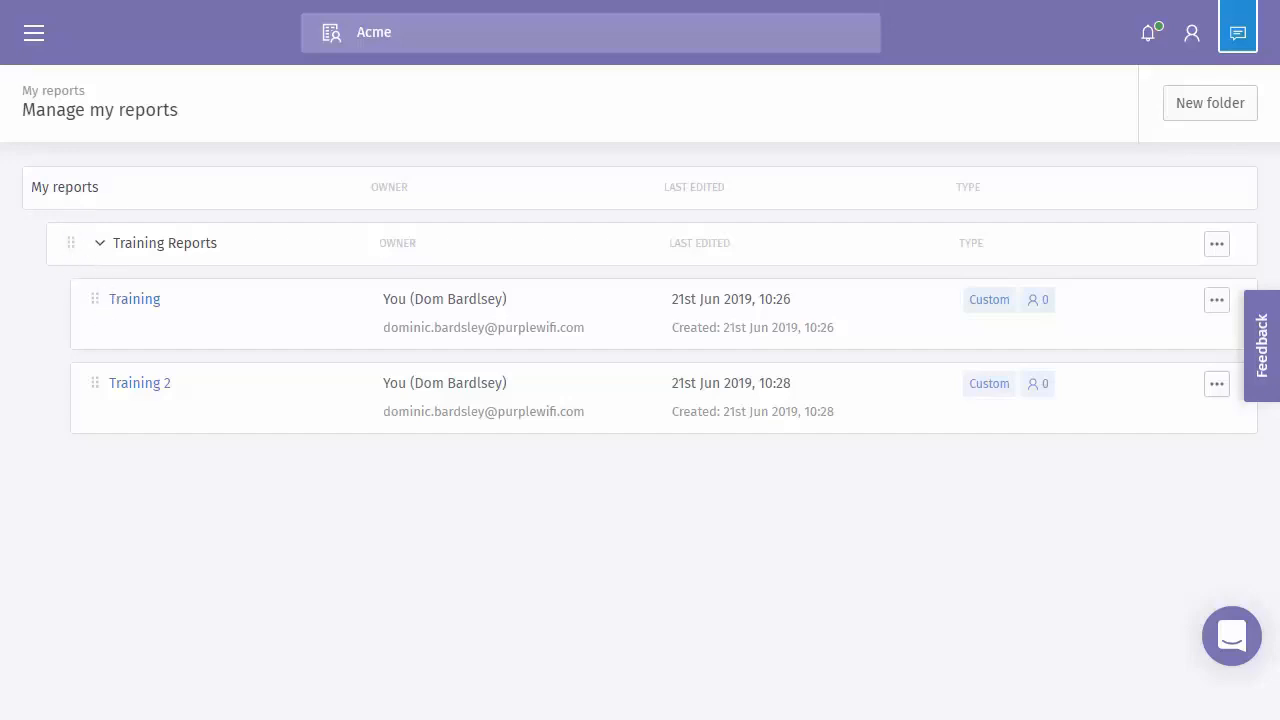
Reorder the two reports, move Training 2 out to the My reports level, and return it to the Training Reports folder above Training.
{"action": "left_click_drag", "start_coordinate": [100, 330], "coordinate": [97, 398]}
{"action": "left_click_drag", "start_coordinate": [95, 299], "coordinate": [55, 255]}
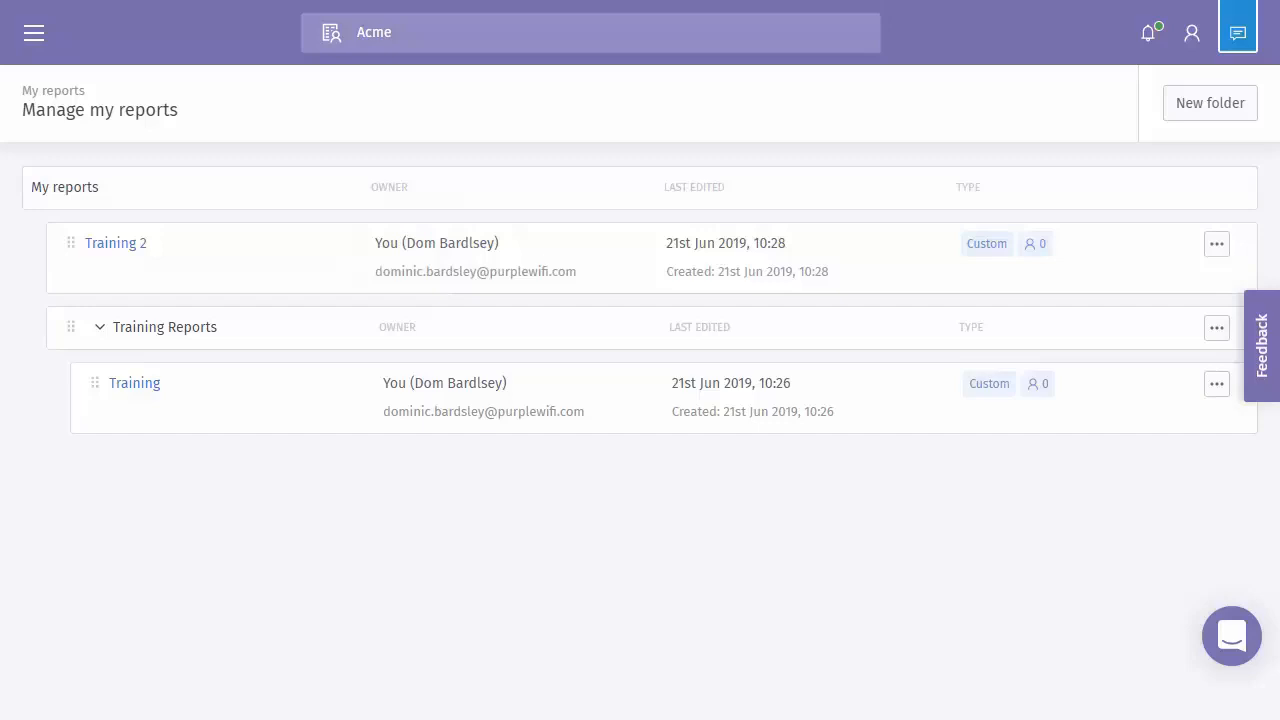
{"action": "left_click_drag", "start_coordinate": [91, 252], "coordinate": [127, 388]}
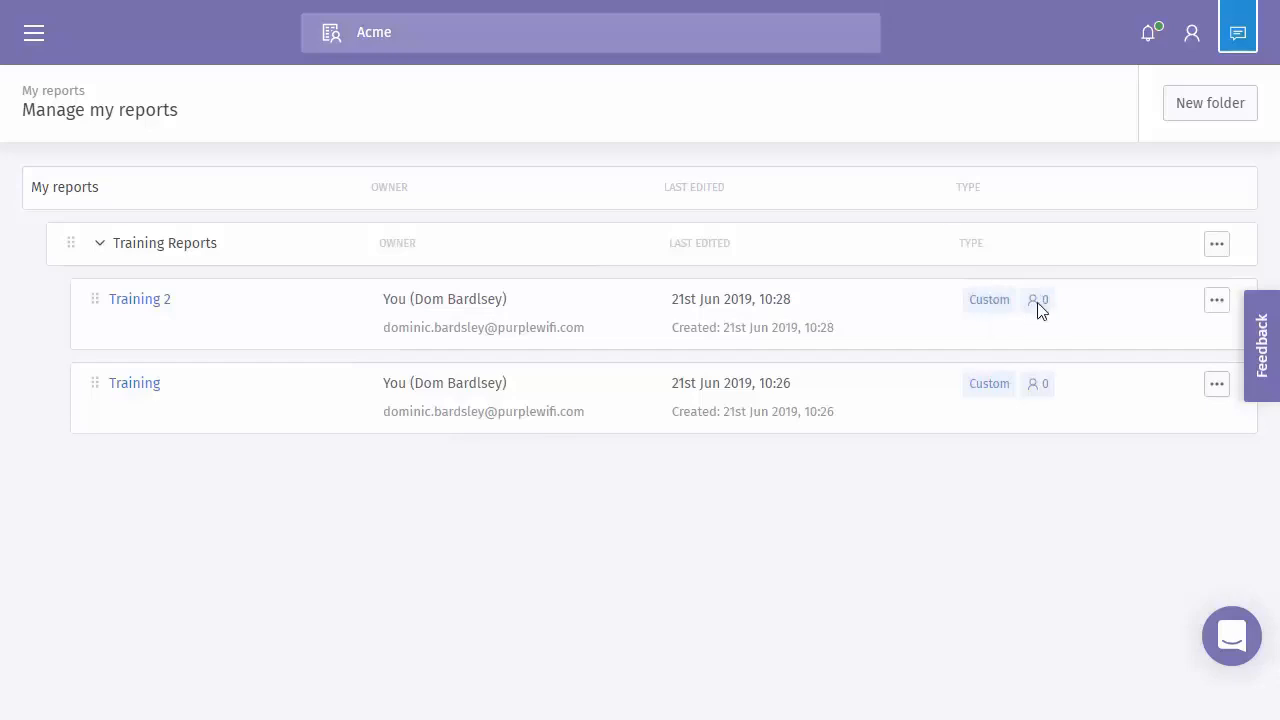
View the actions available for the Training 2 report and close them without choosing one.
{"action": "left_click", "coordinate": [1217, 302]}
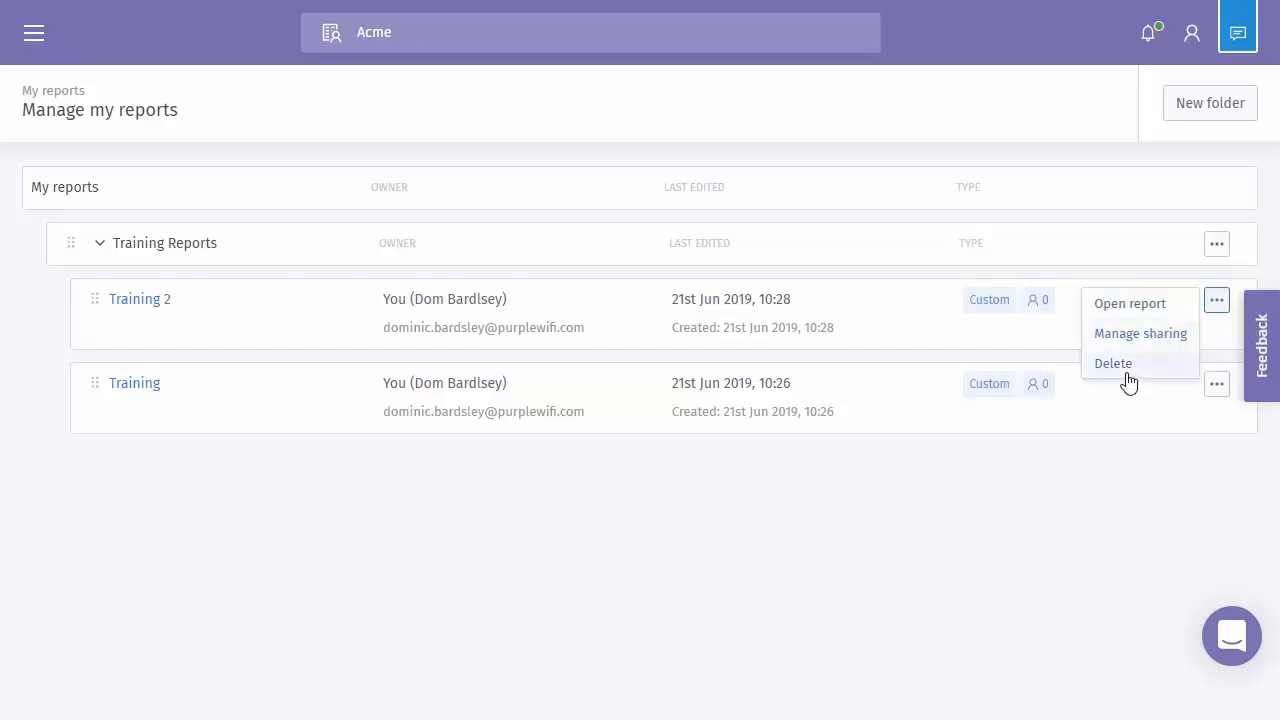
{"action": "left_click", "coordinate": [1125, 478]}
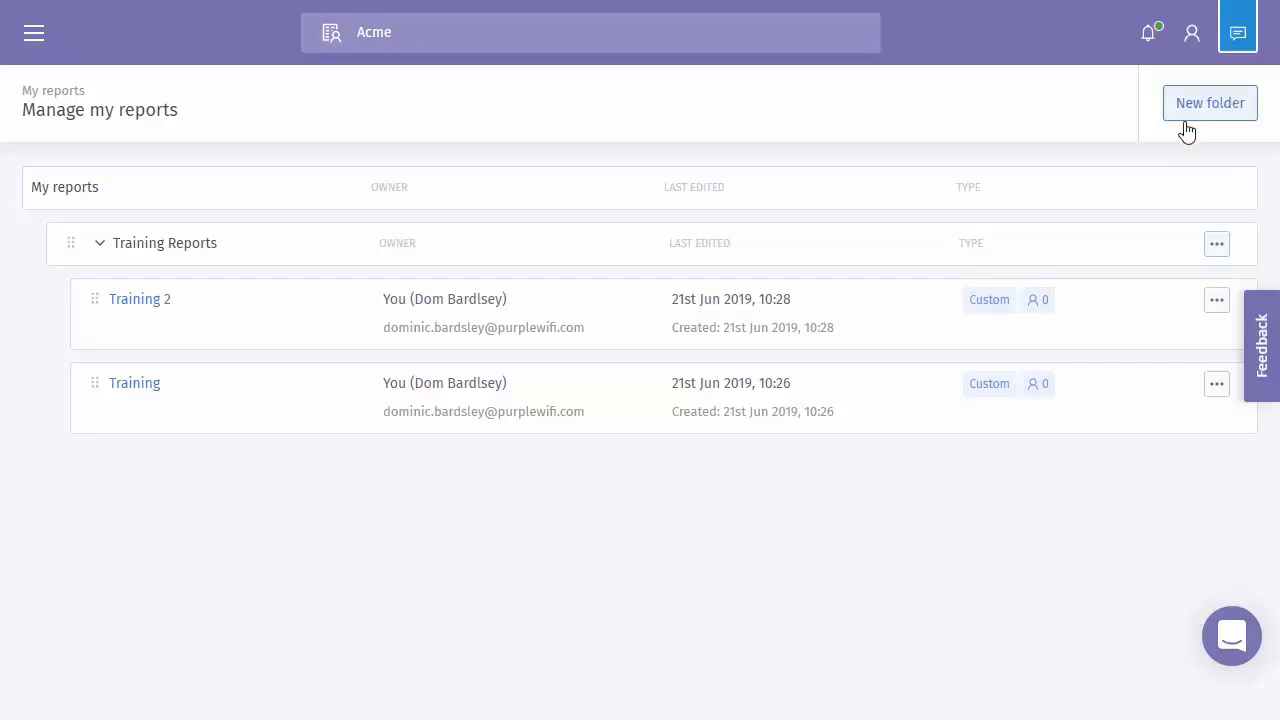
Create a new folder named Marketing and move the Training report into it.
{"action": "left_click", "coordinate": [1217, 103]}
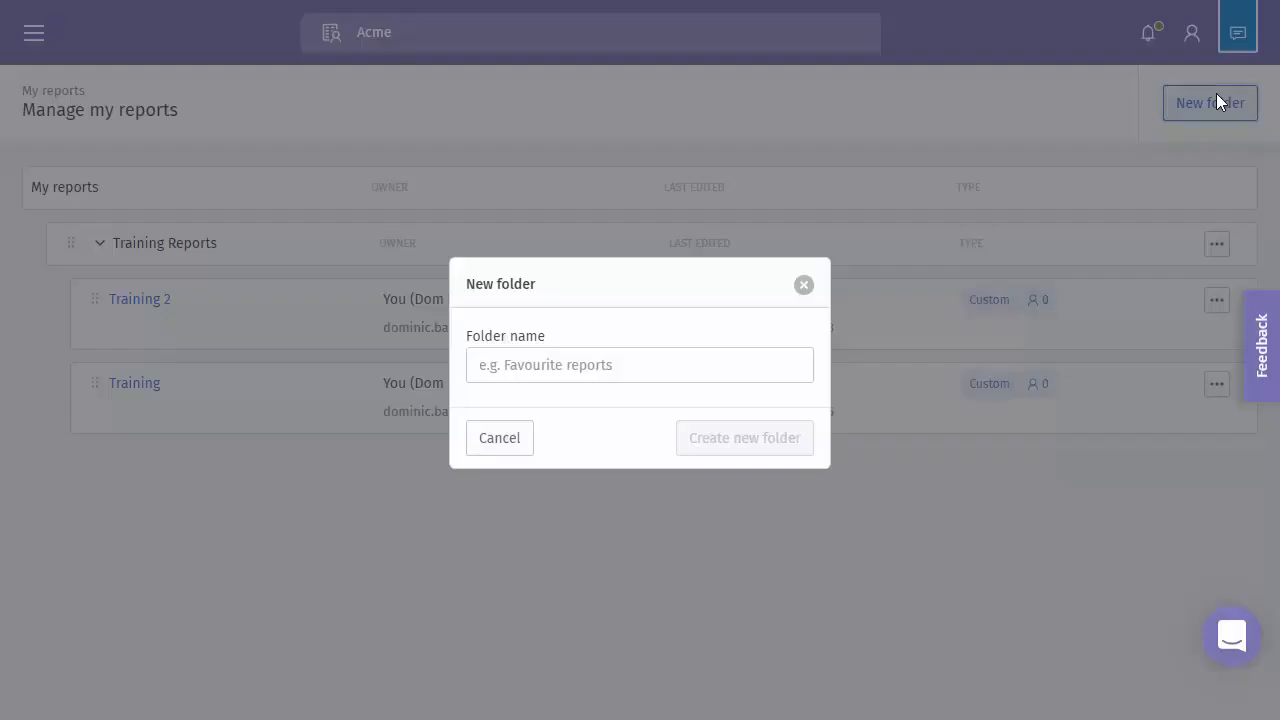
{"action": "left_click", "coordinate": [709, 360]}
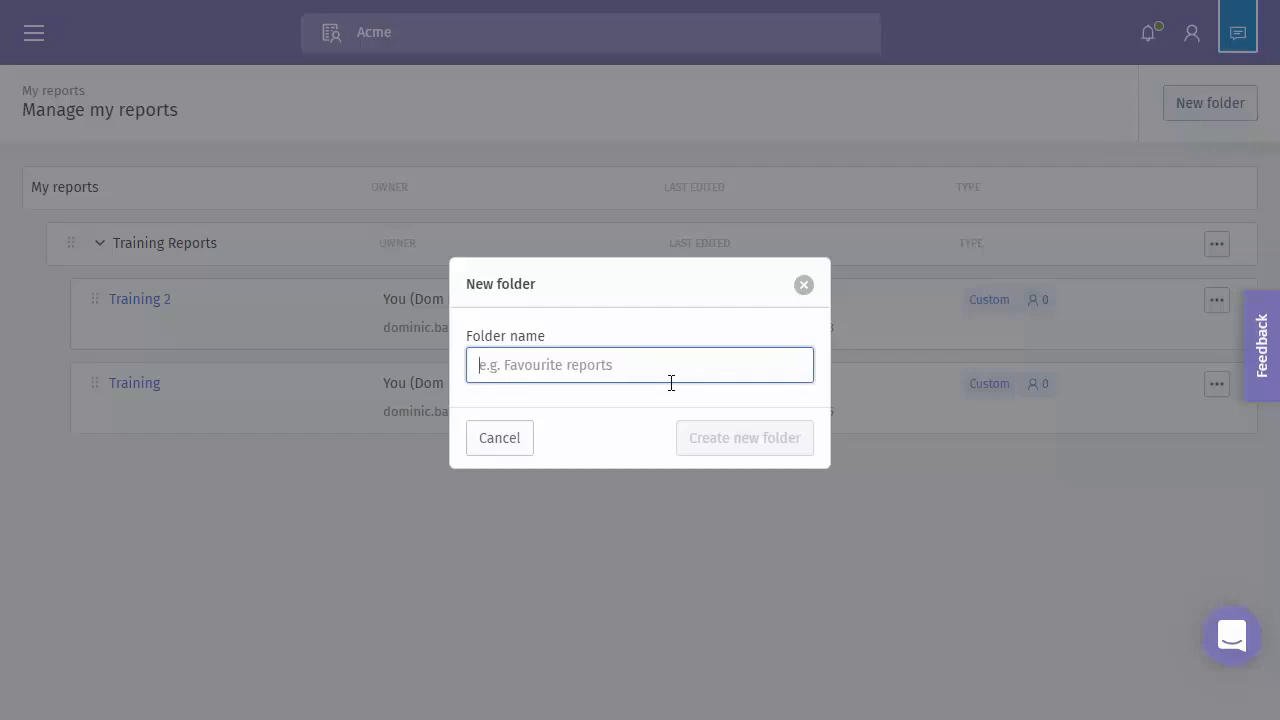
{"action": "type", "text": "Marketi"}
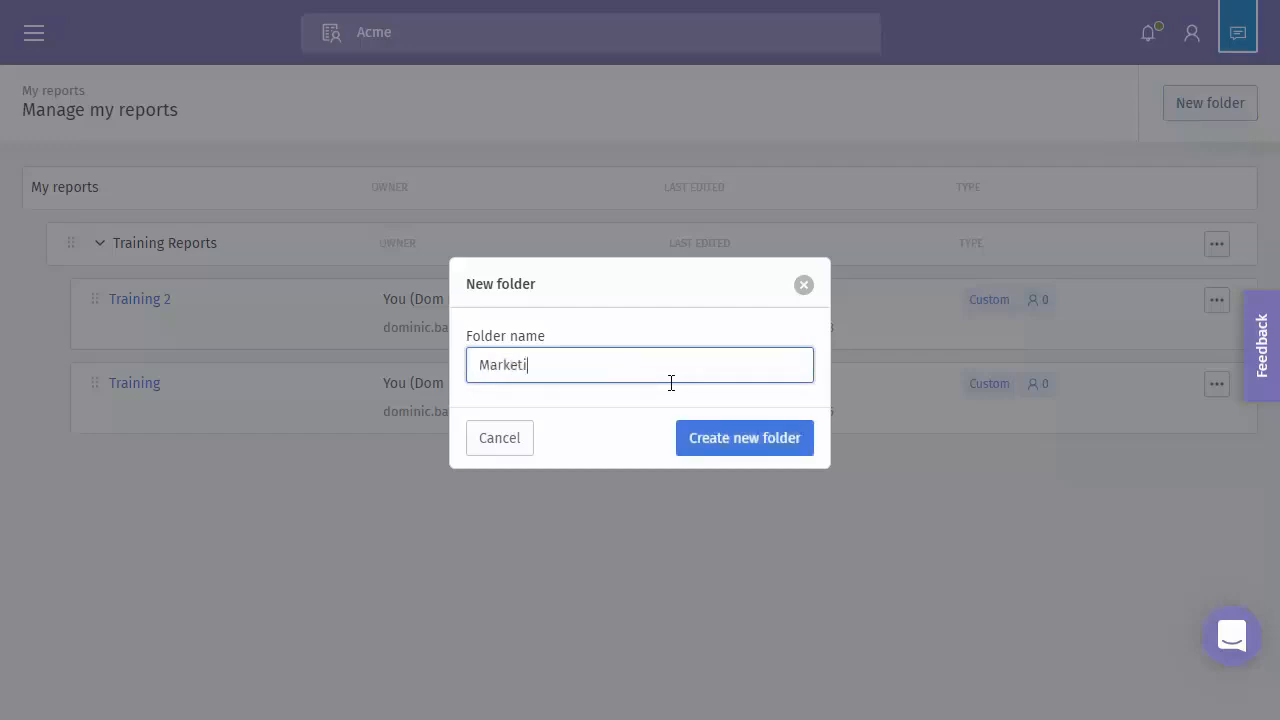
{"action": "type", "text": "ngf"}
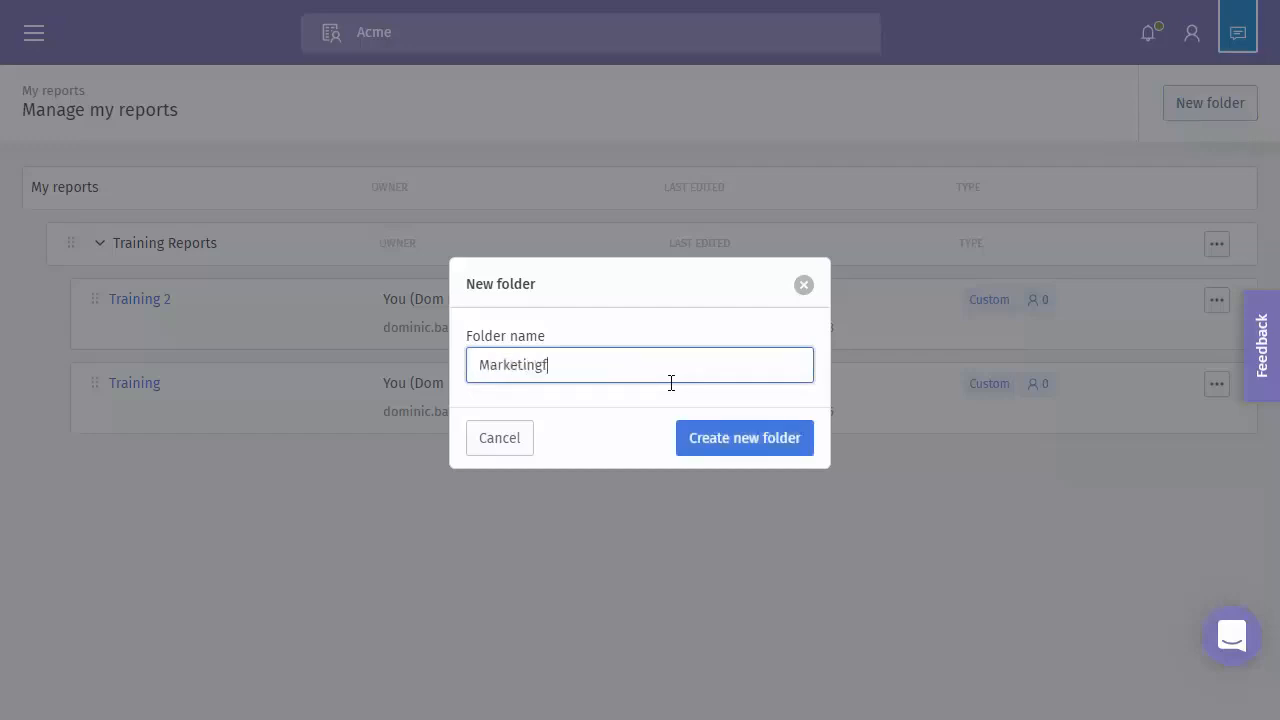
{"action": "key", "text": "BackSpace"}
{"action": "left_click", "coordinate": [727, 440]}
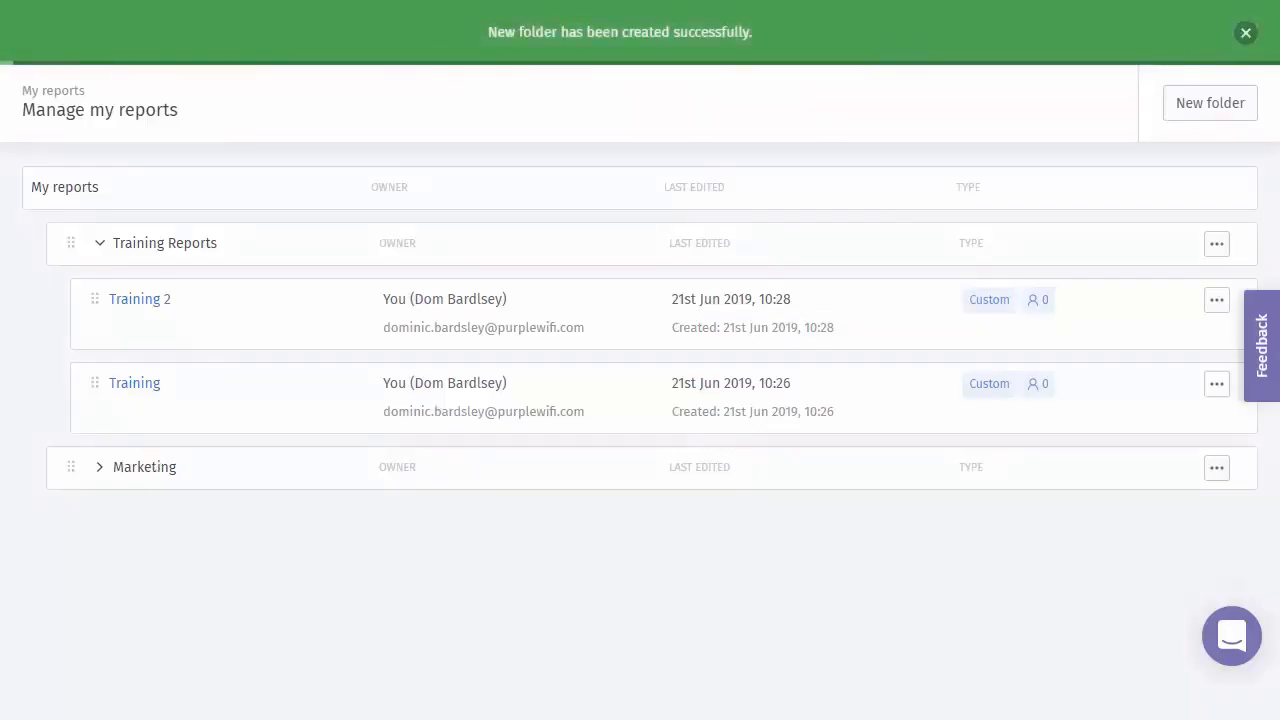
{"action": "left_click_drag", "start_coordinate": [96, 390], "coordinate": [104, 484]}
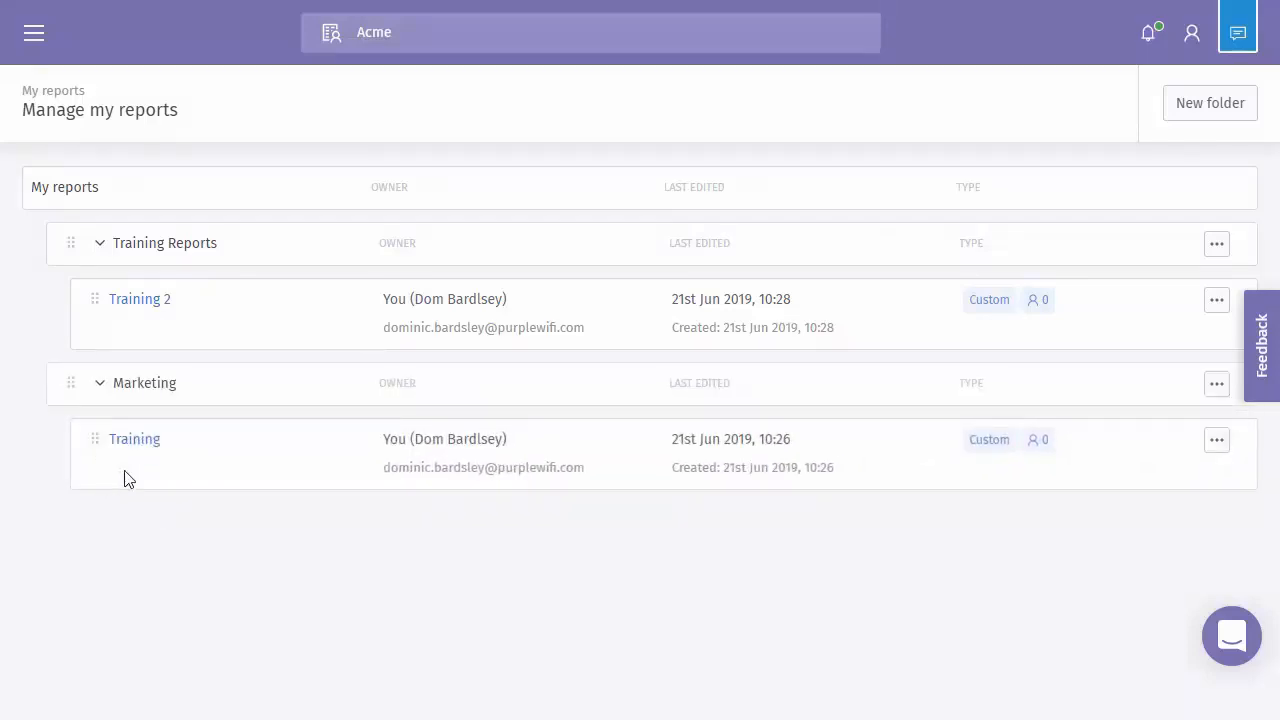
View the delete confirmation for the Marketing folder and cancel the deletion.
{"action": "left_click", "coordinate": [1206, 388]}
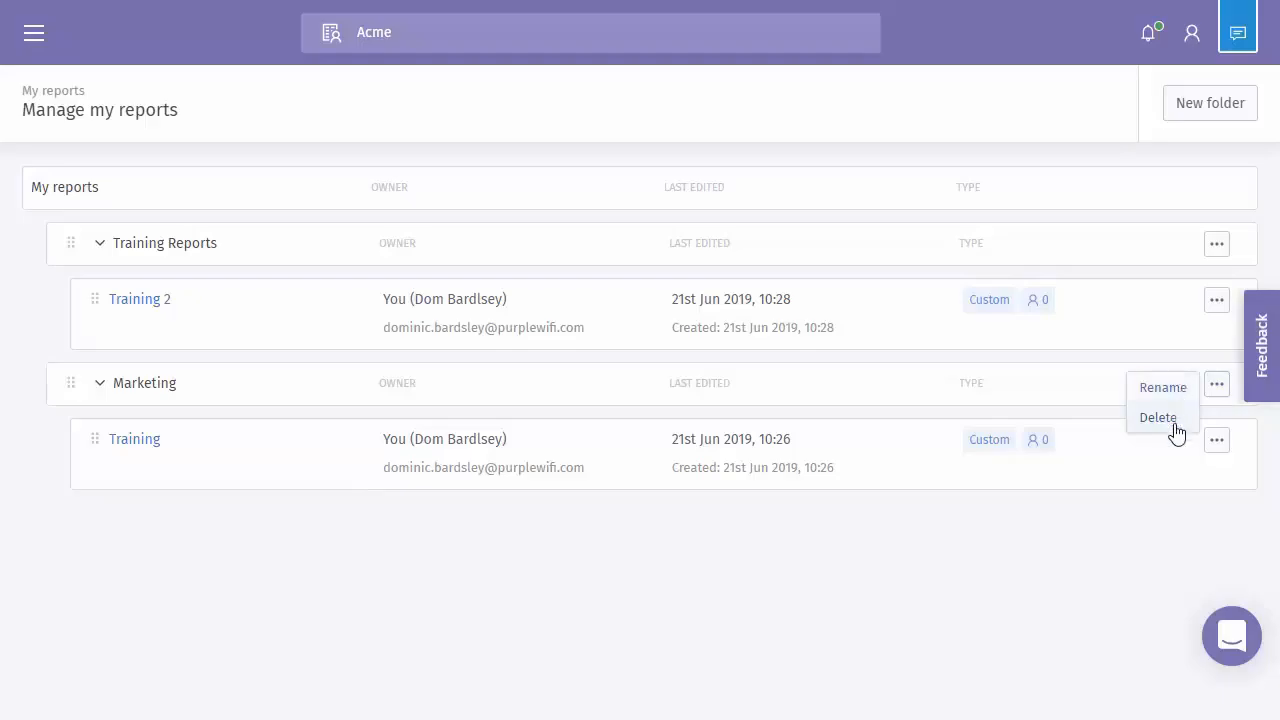
{"action": "left_click", "coordinate": [1176, 420]}
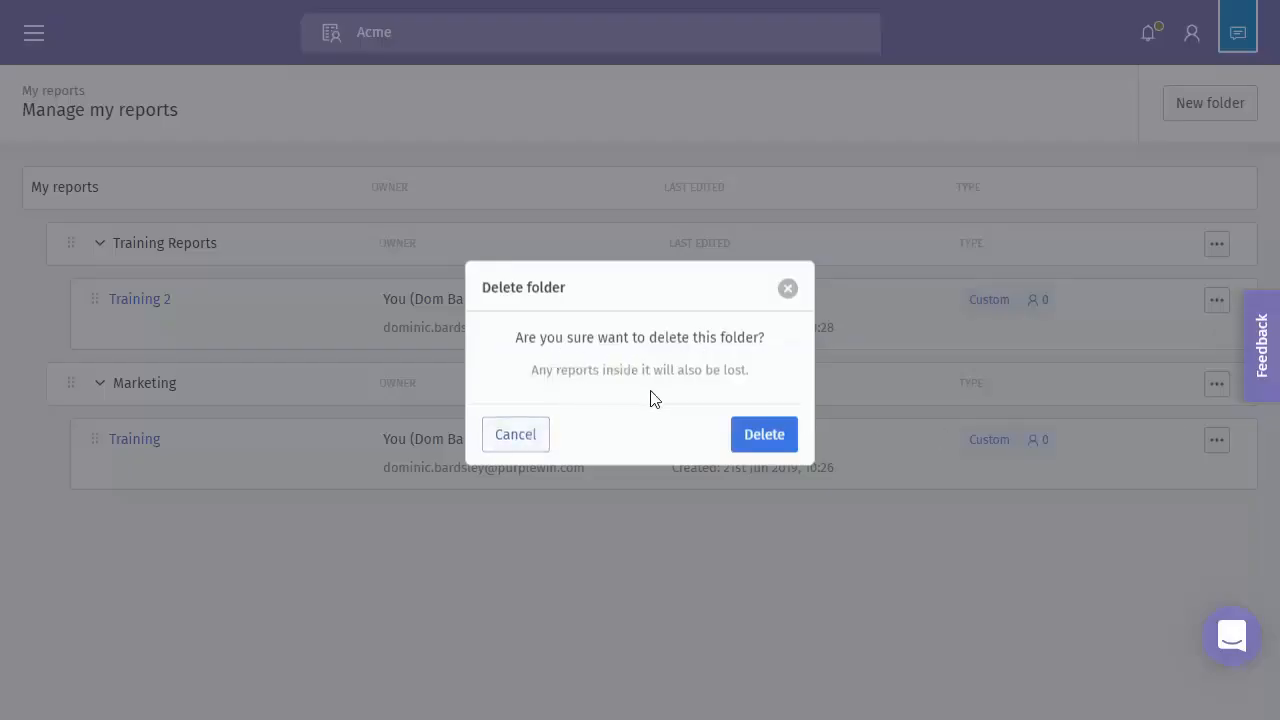
{"action": "left_click", "coordinate": [515, 434]}
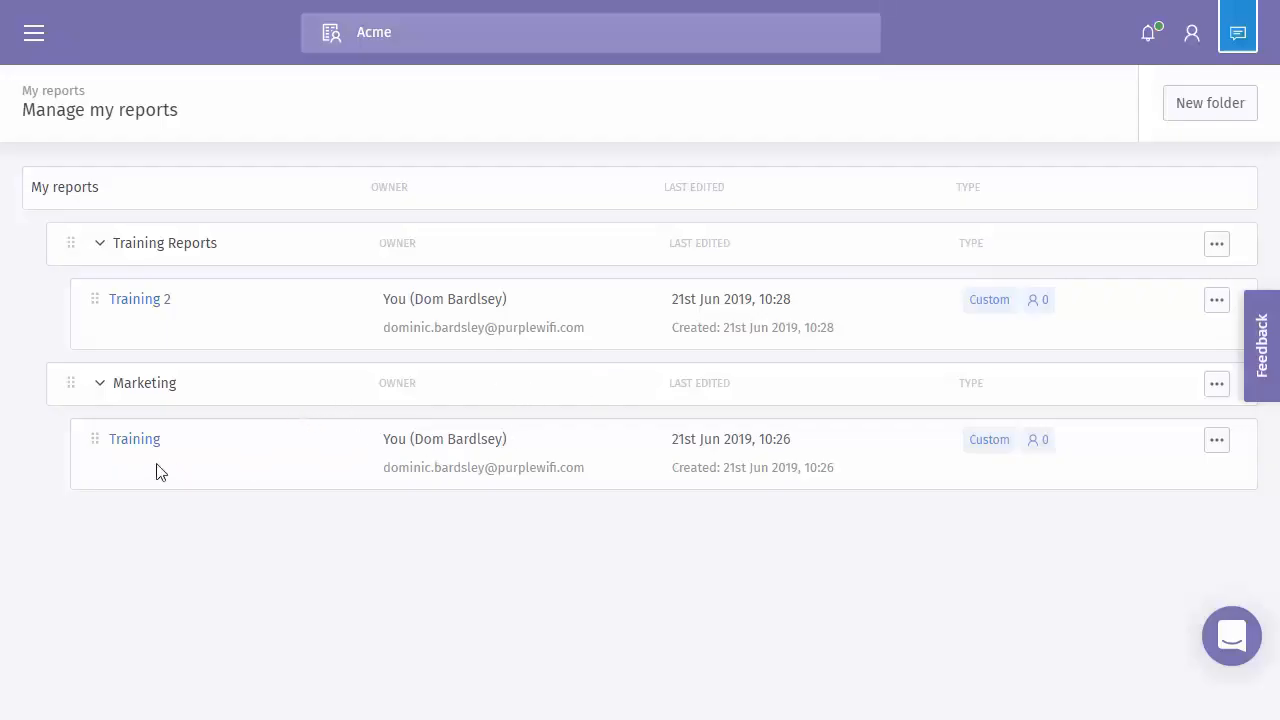
Move the Training report back into the Training Reports folder above Training 2 and delete the Marketing folder.
{"action": "left_click_drag", "start_coordinate": [95, 439], "coordinate": [109, 343]}
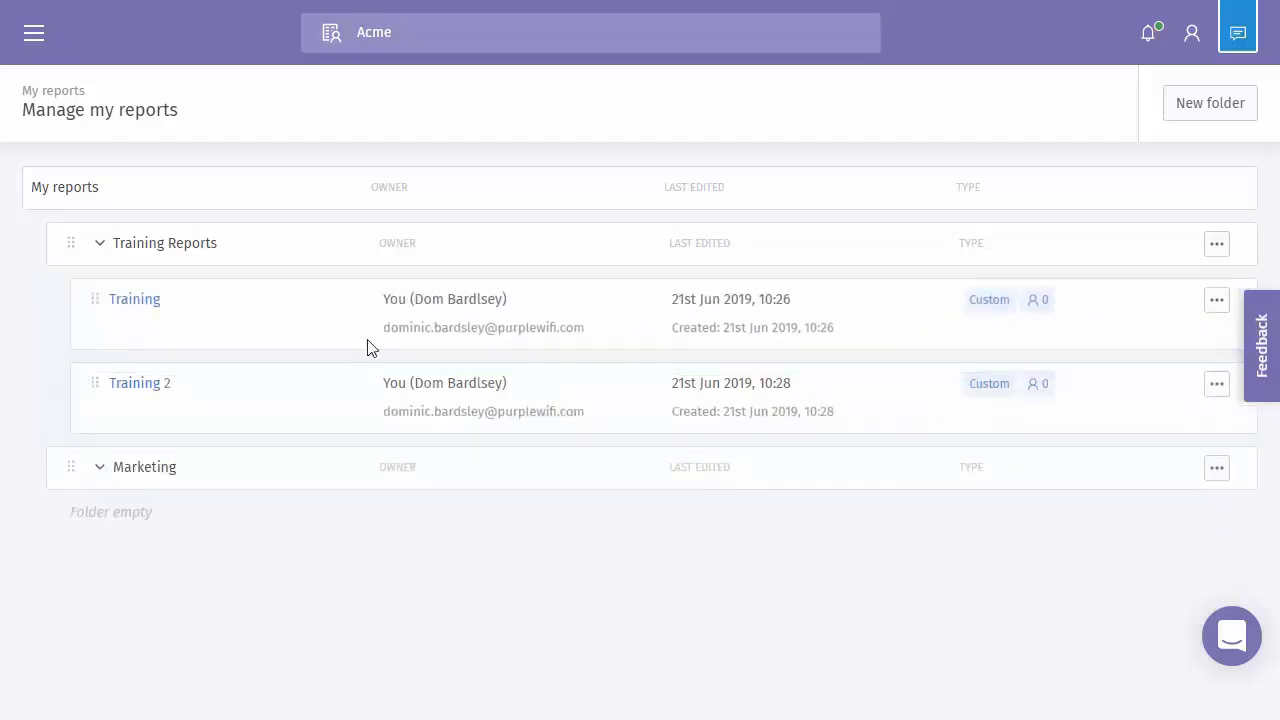
{"action": "left_click", "coordinate": [1220, 468]}
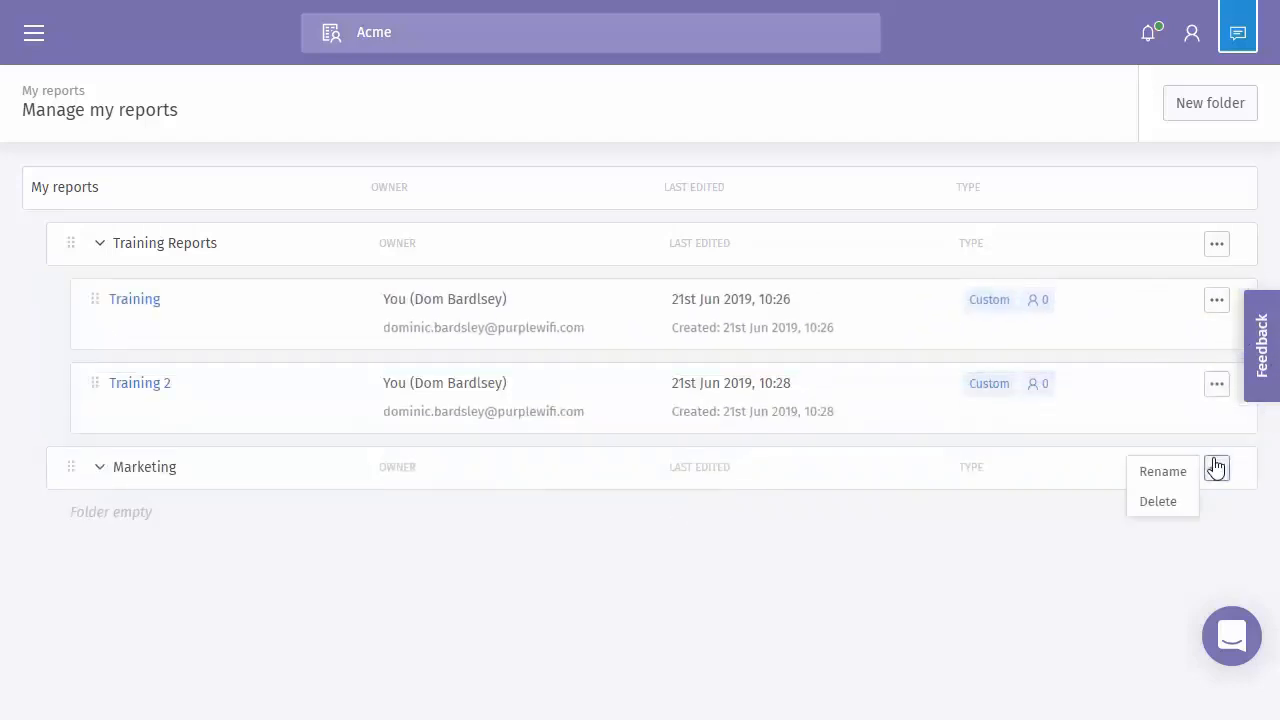
{"action": "left_click", "coordinate": [1168, 503]}
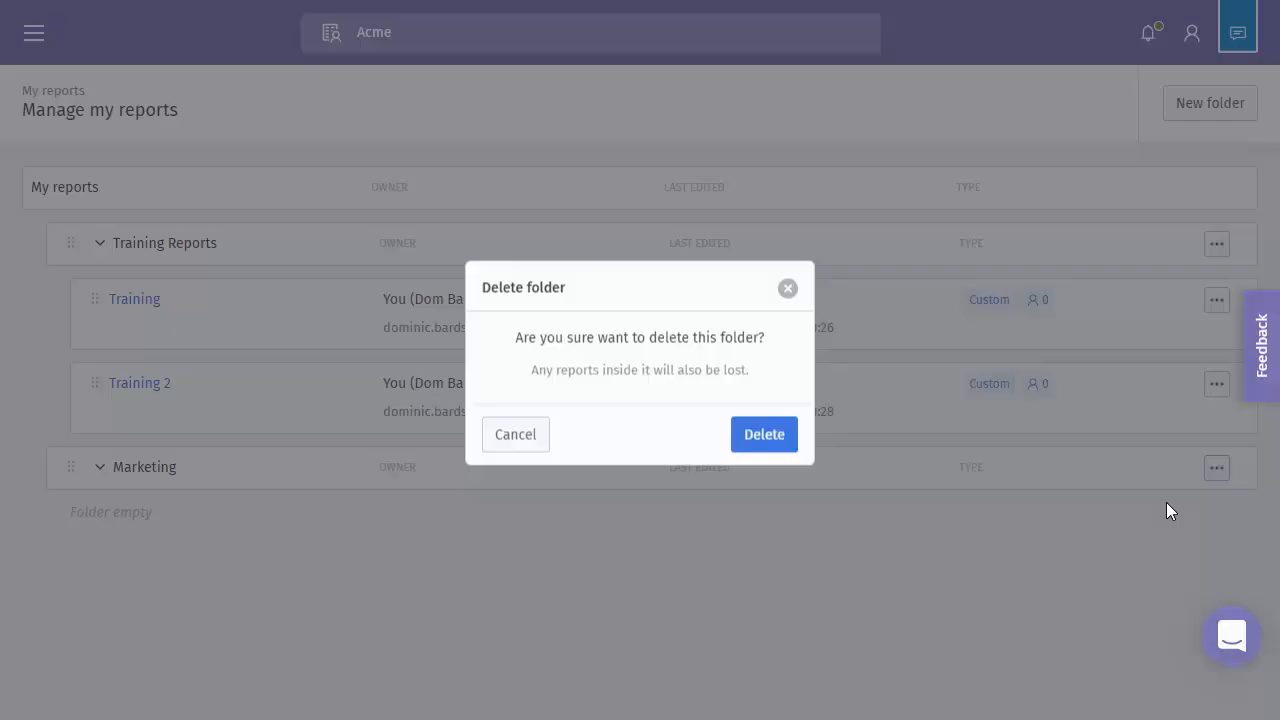
{"action": "left_click", "coordinate": [780, 446]}
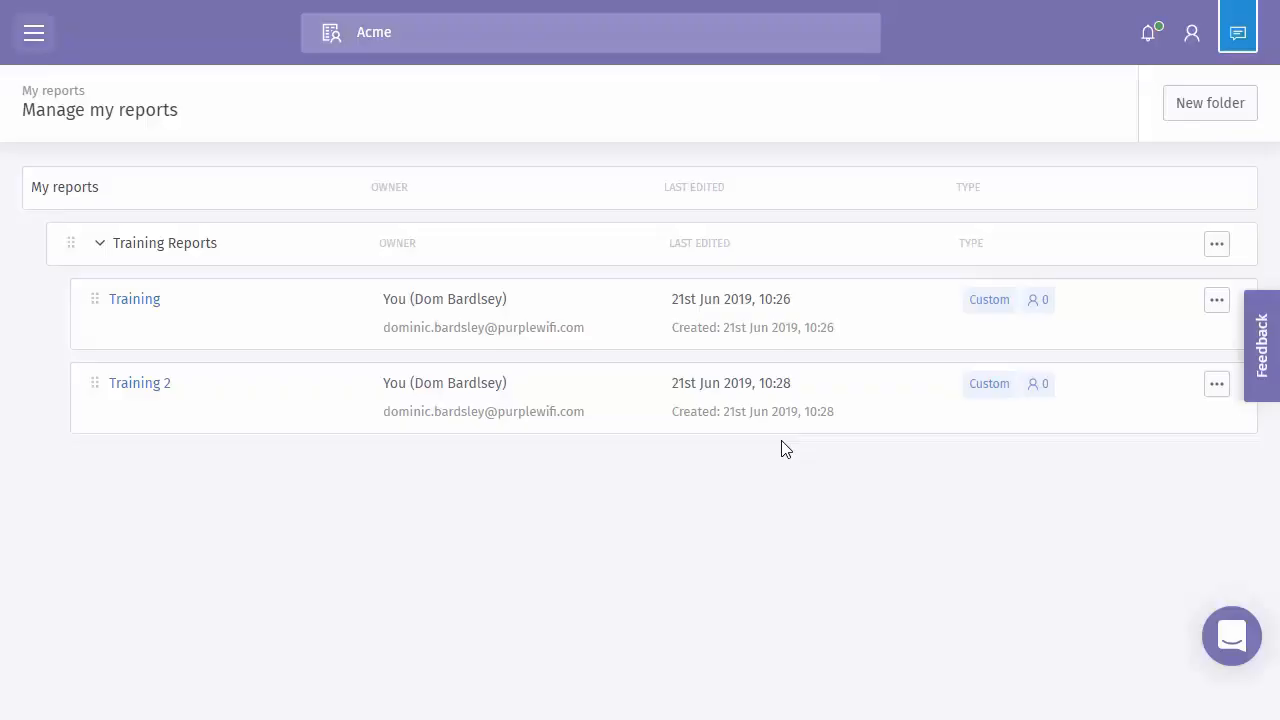